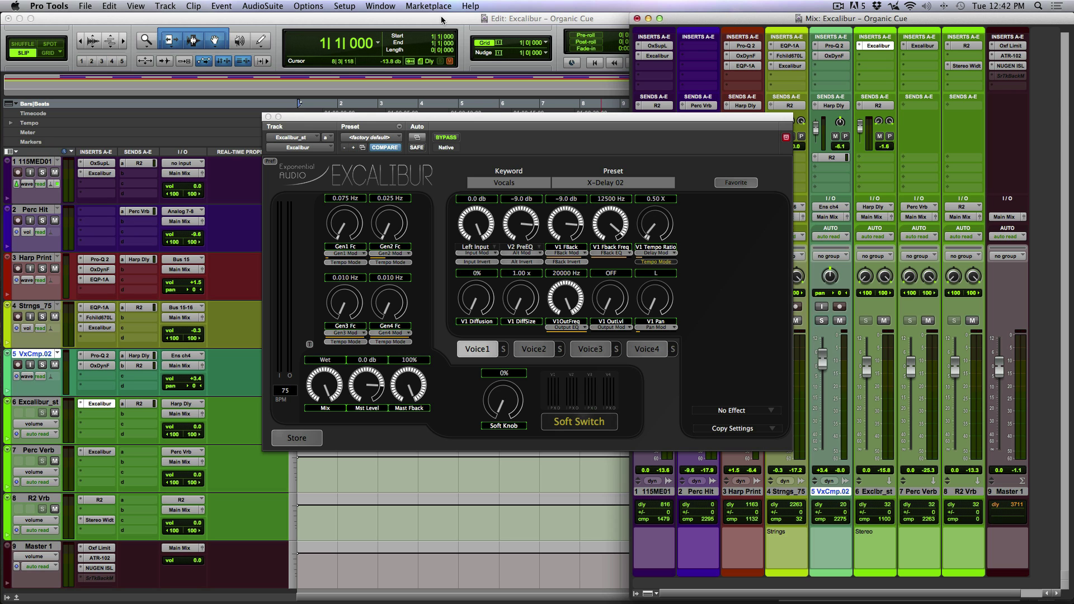
Step: Close the Excalibur plug-in and mixer windows and audition the full mix from the session start
key(super+equal)
key(super+w)
key(space)
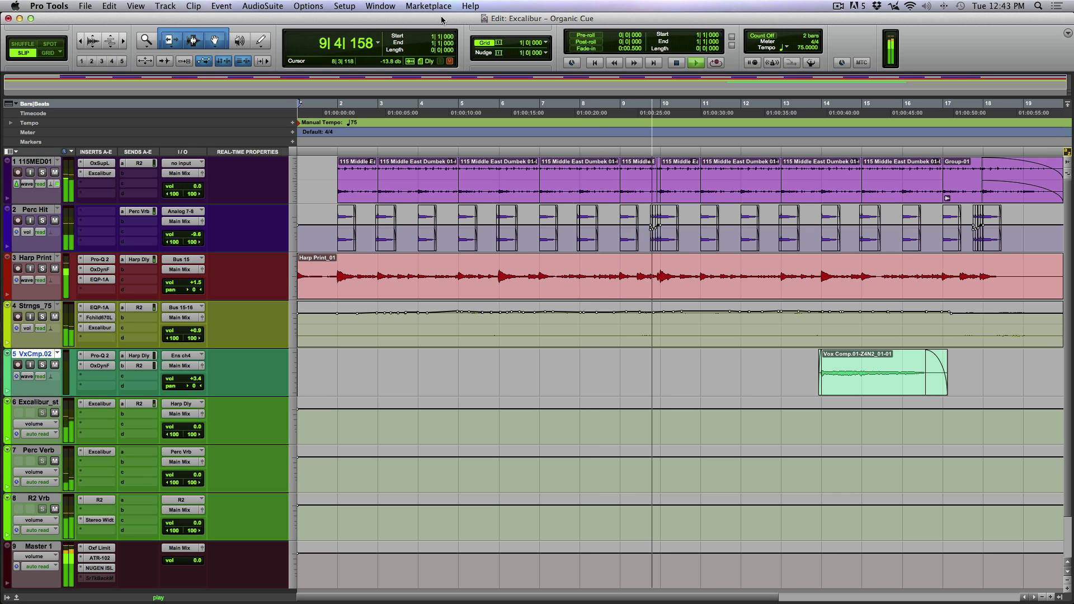
key(space)
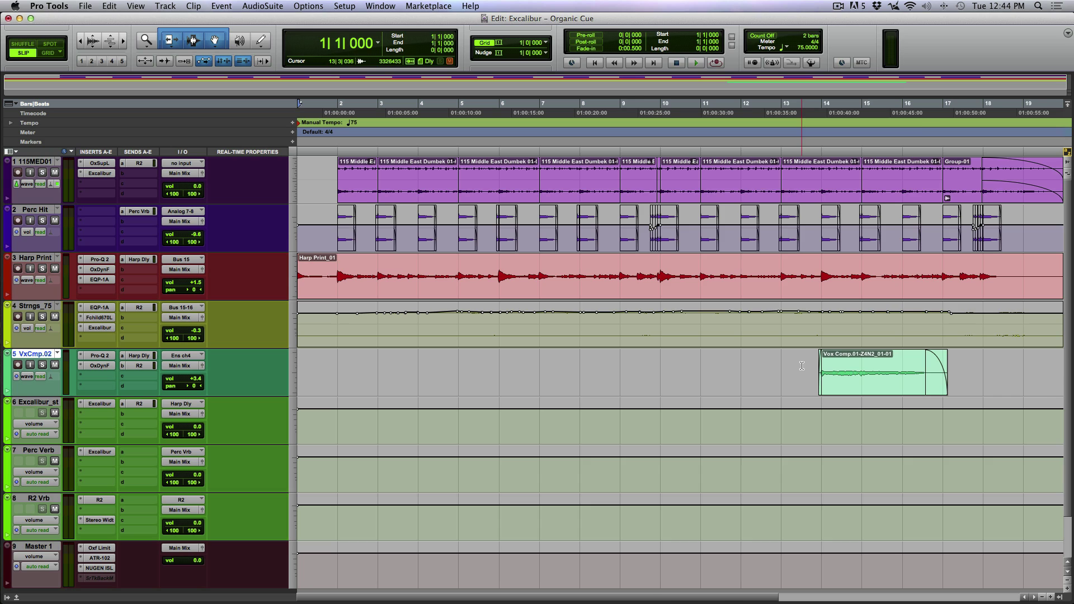
Step: Solo the 115MED01 track and mute the three aux tracks Excalibur_st, Perc Verb and R2 Vrb
key(super+equal)
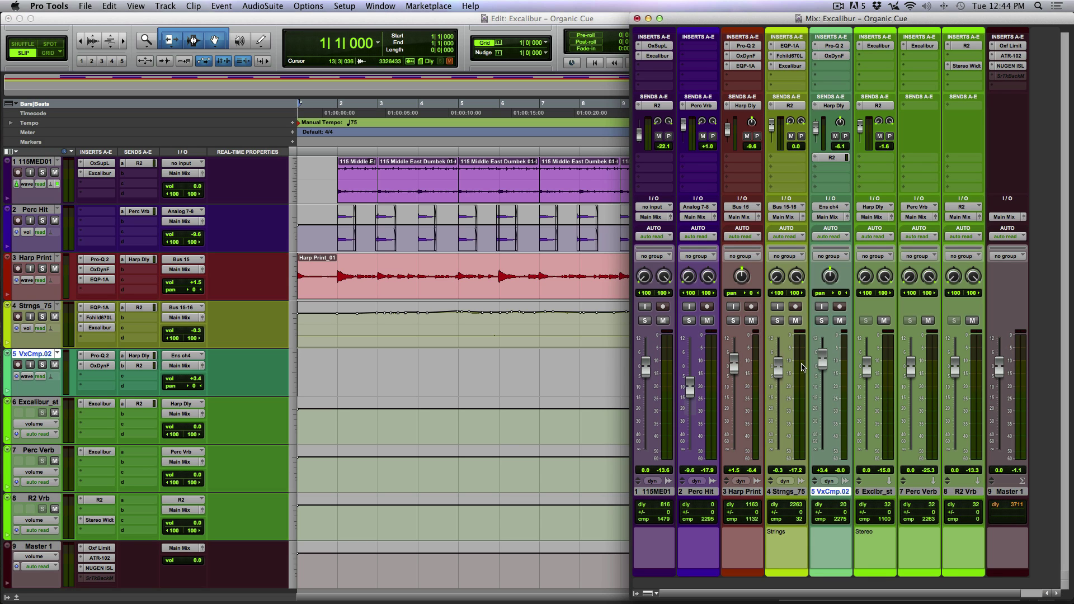
click(645, 321)
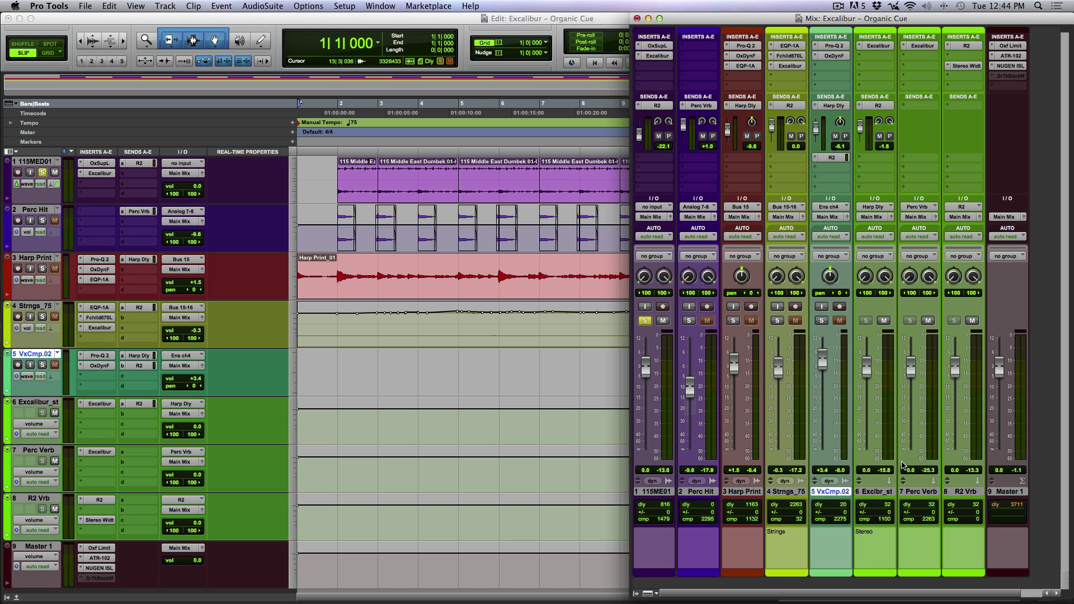
click(880, 489)
shift+click(969, 496)
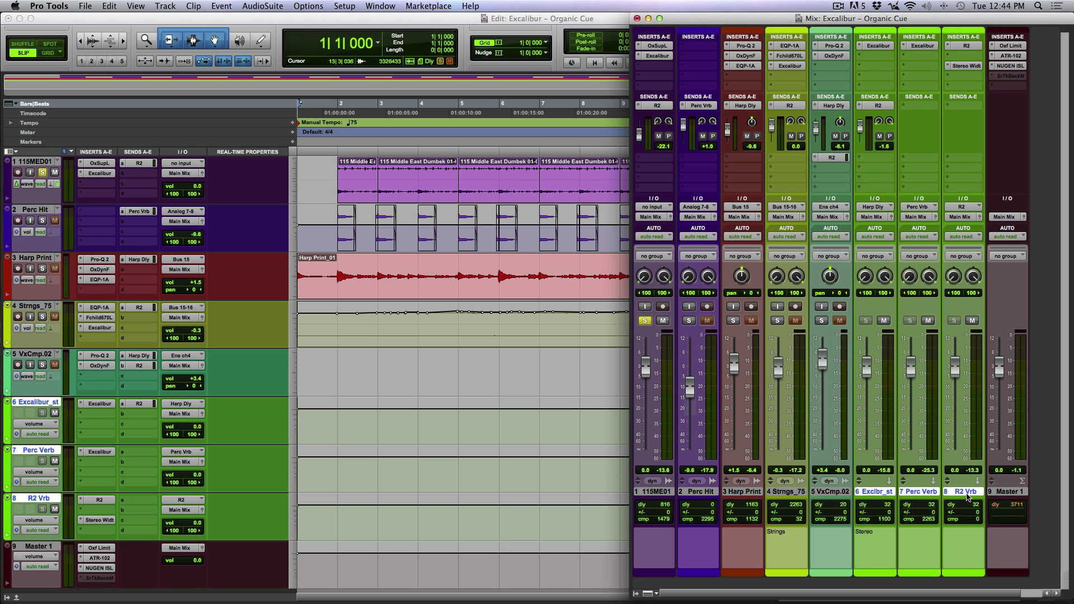
key(shift+m)
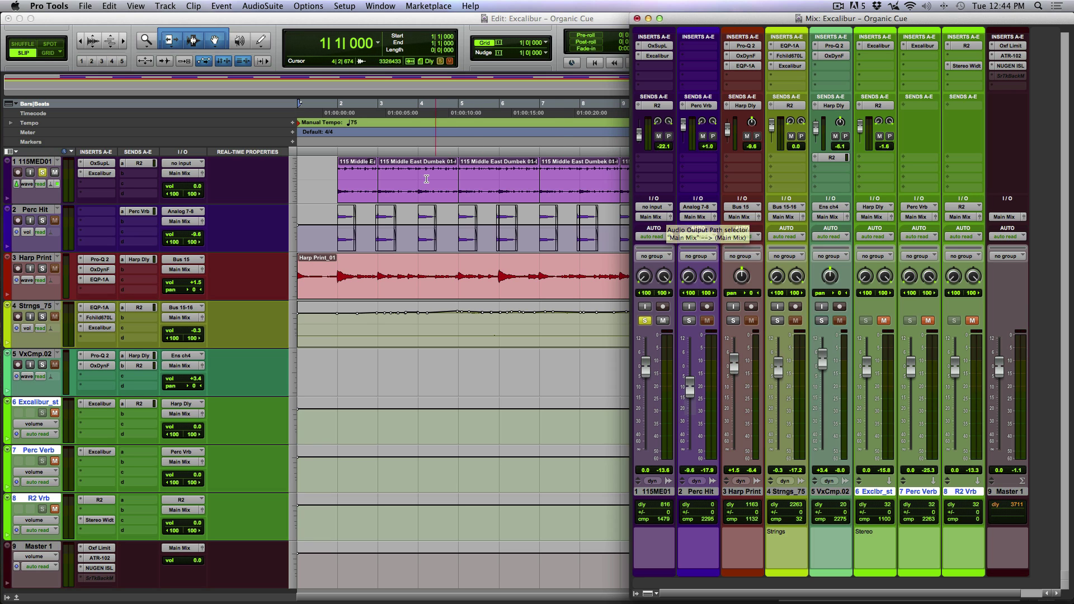
Step: Audition the soloed 115MED01 track from bar 2 with its inserts active
click(319, 174)
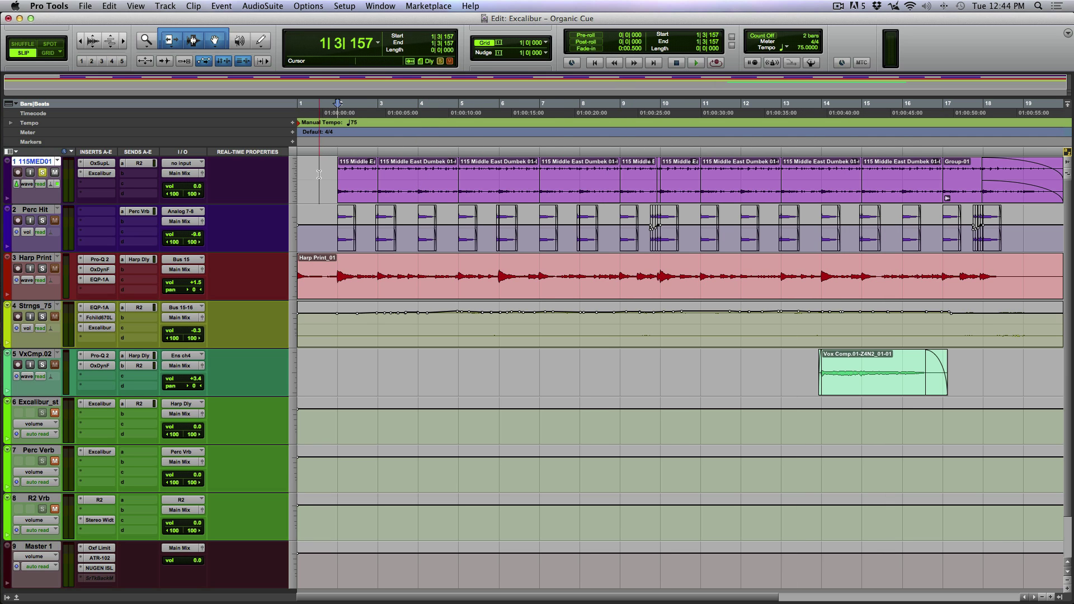
key(space)
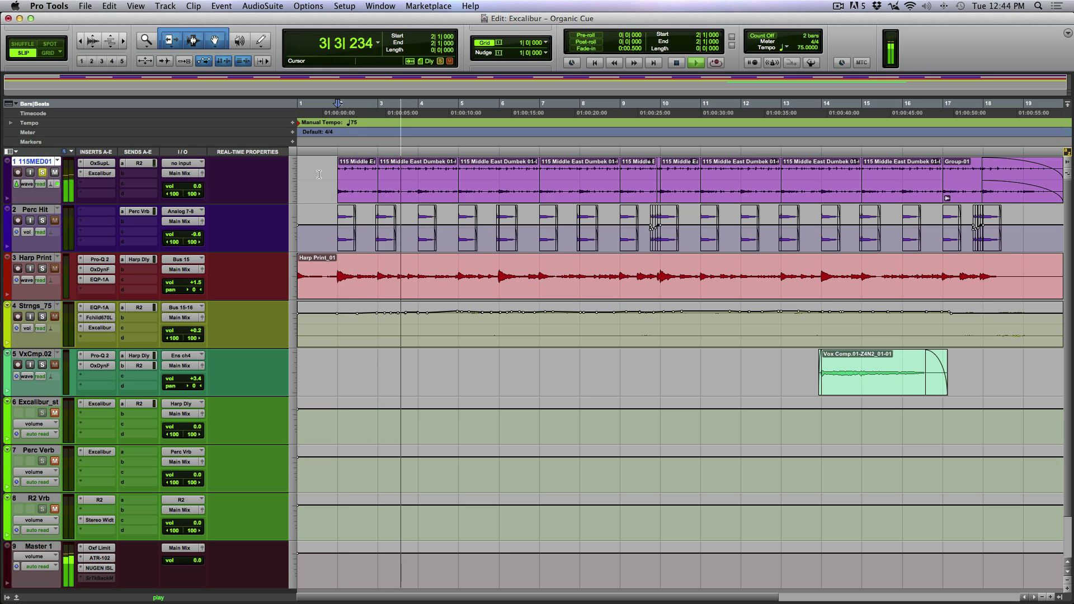
key(space)
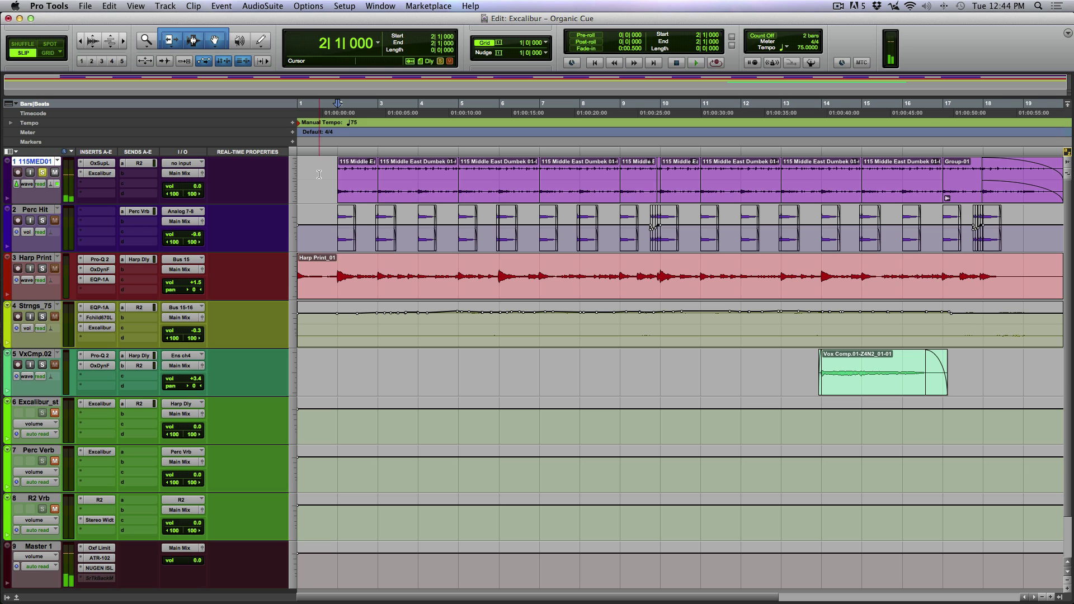
Step: Audition 115MED01 from bar 2 with its Excalibur and OxSupL inserts bypassed, and re-enable both inserts
key(super+equal)
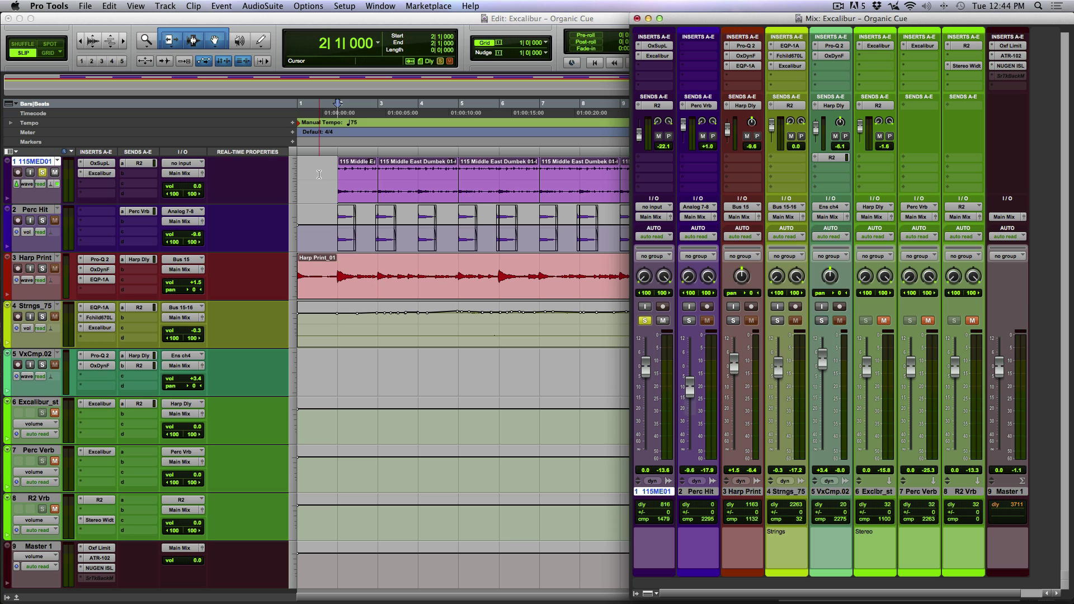
super+click(661, 58)
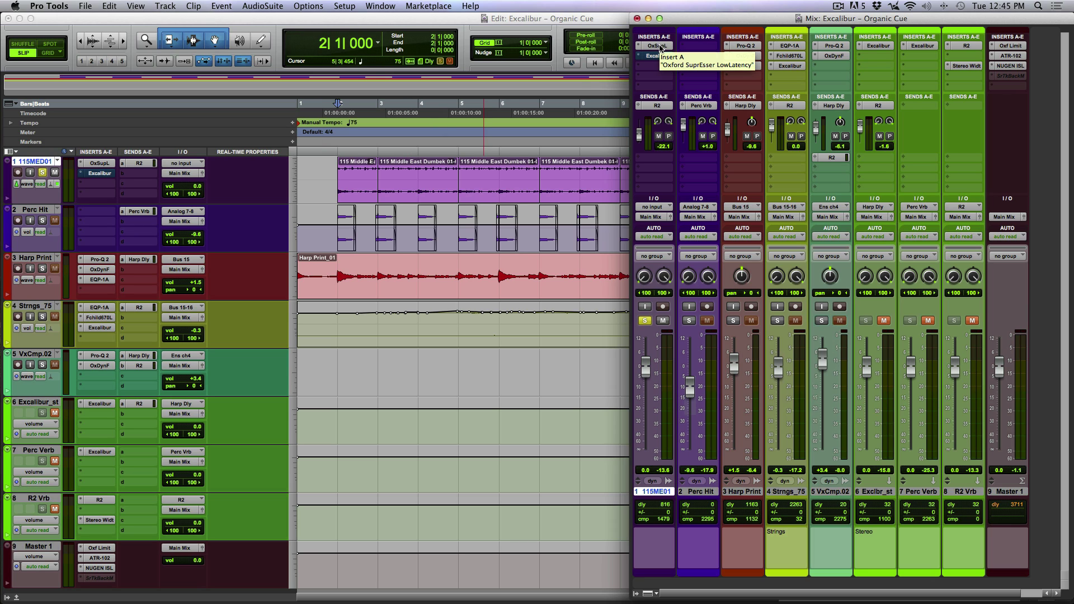
super+click(661, 48)
key(space)
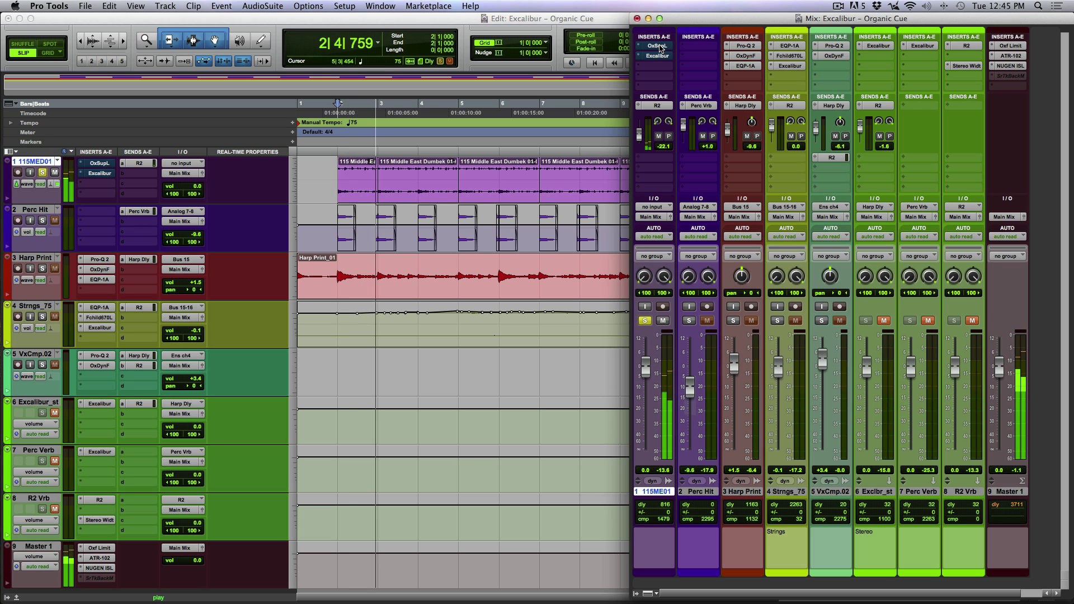
key(space)
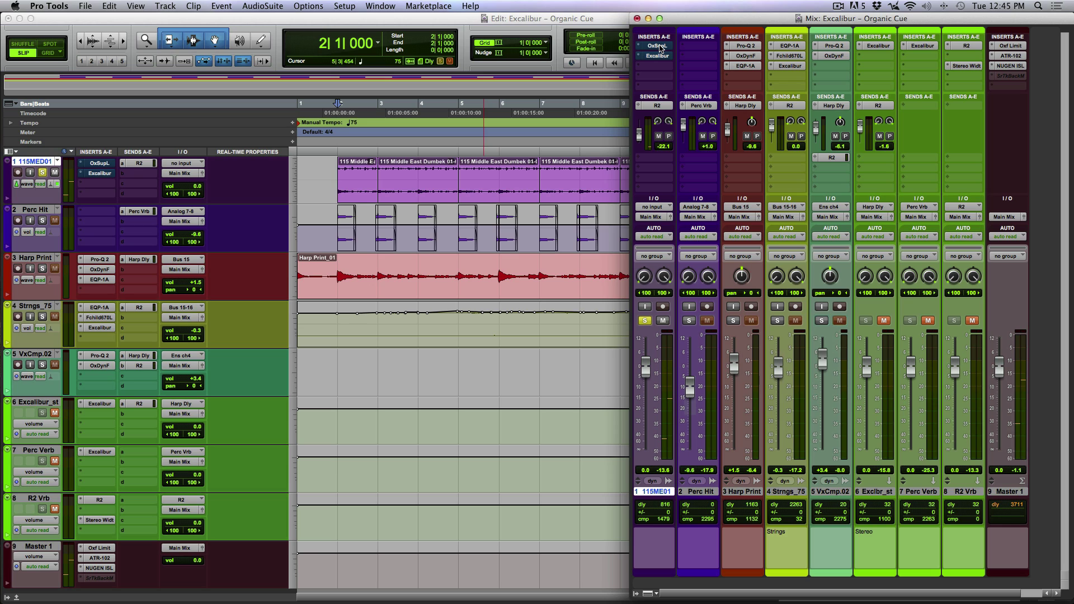
key(shift+2)
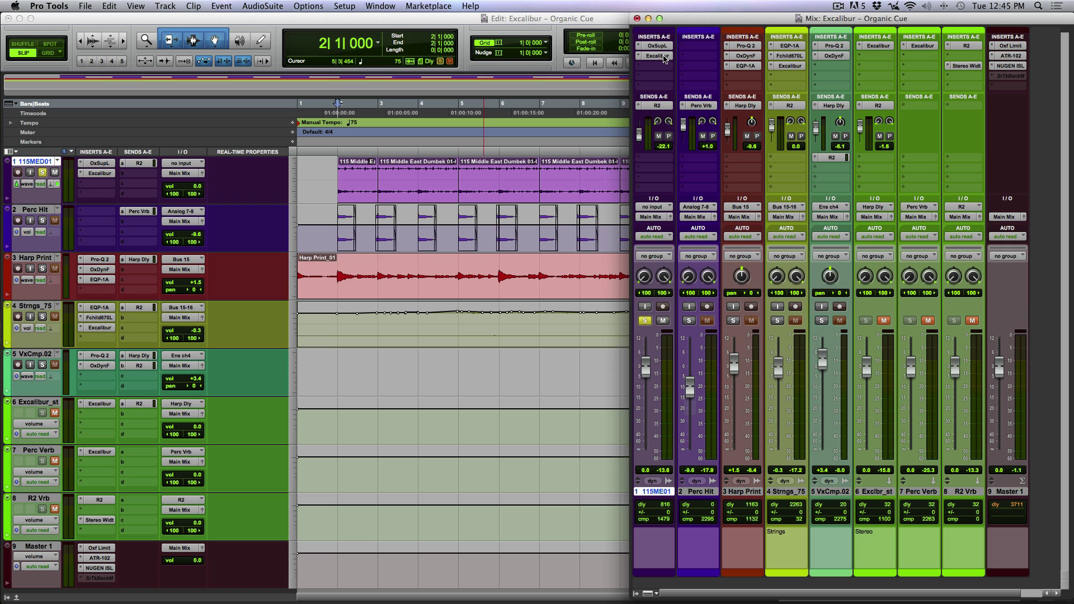
Step: Inspect the Excalibur insert on 115MED01, compare its bypassed and active sound during playback, and close the plug-in
click(664, 57)
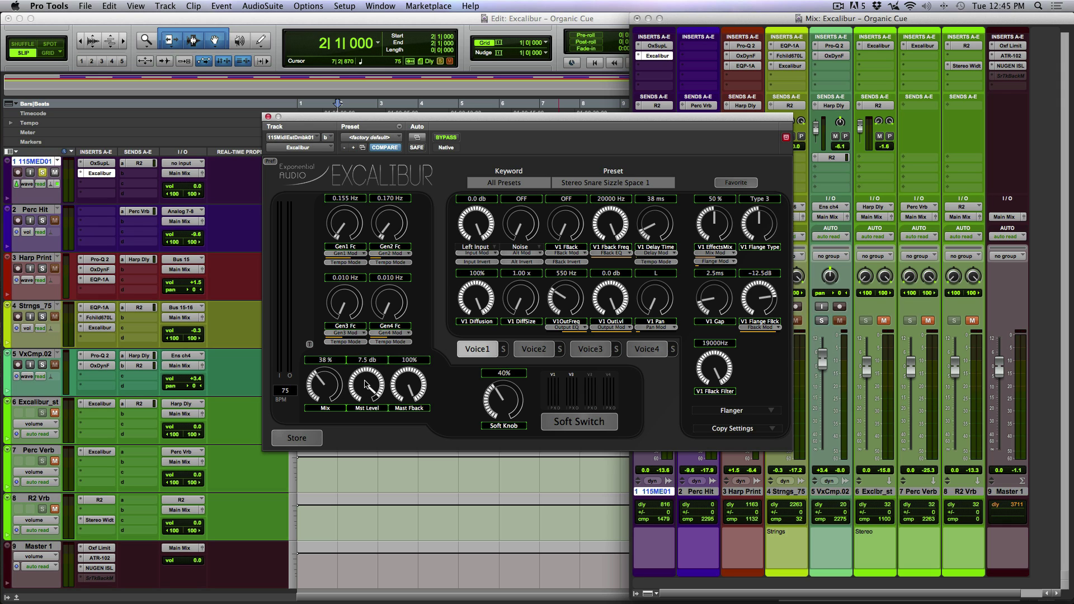
click(446, 138)
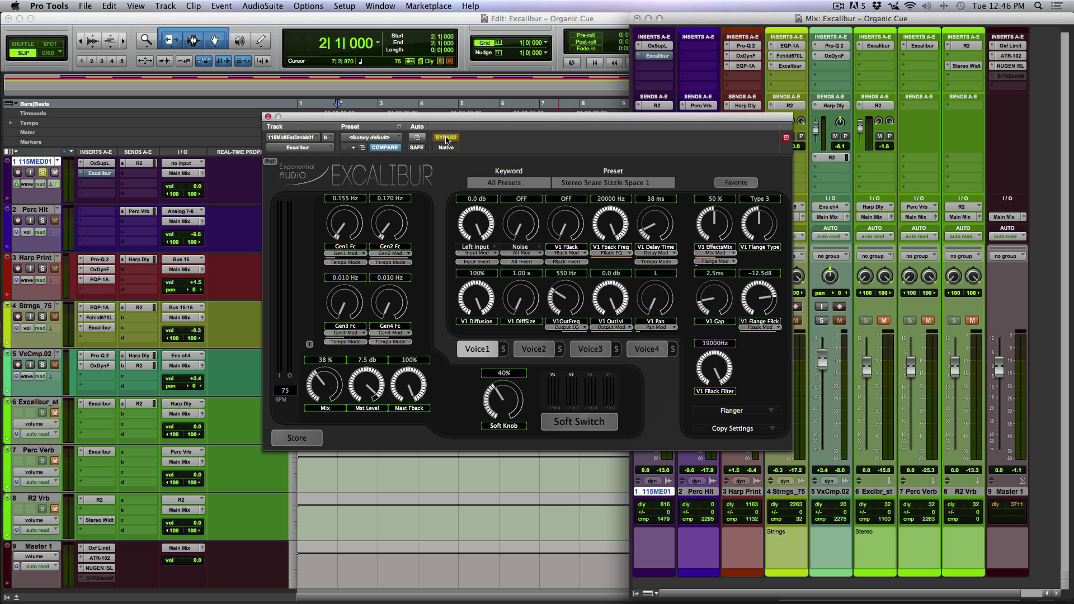
key(space)
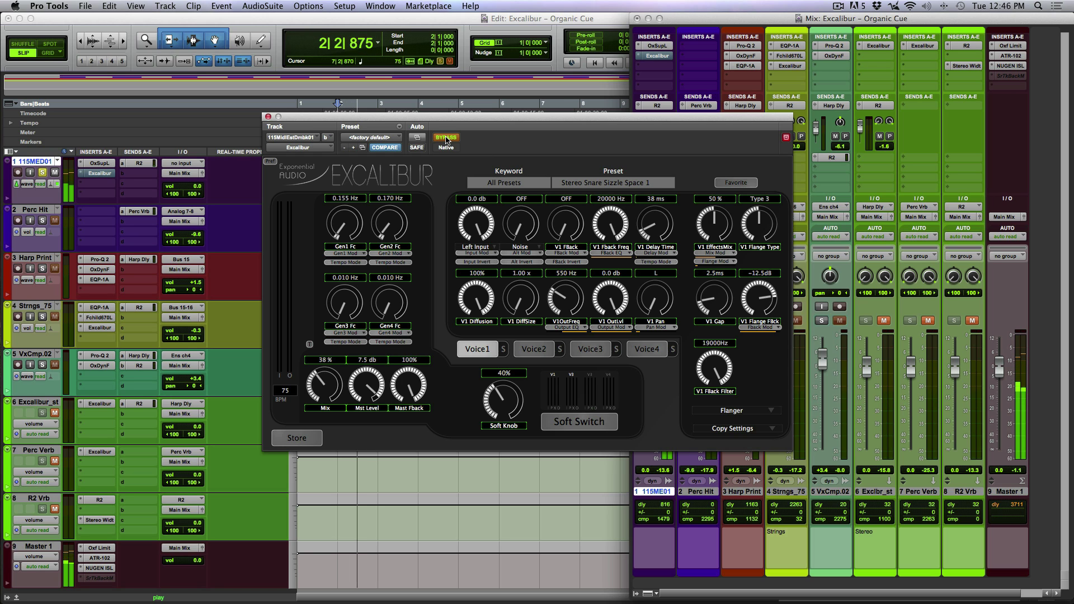
click(446, 138)
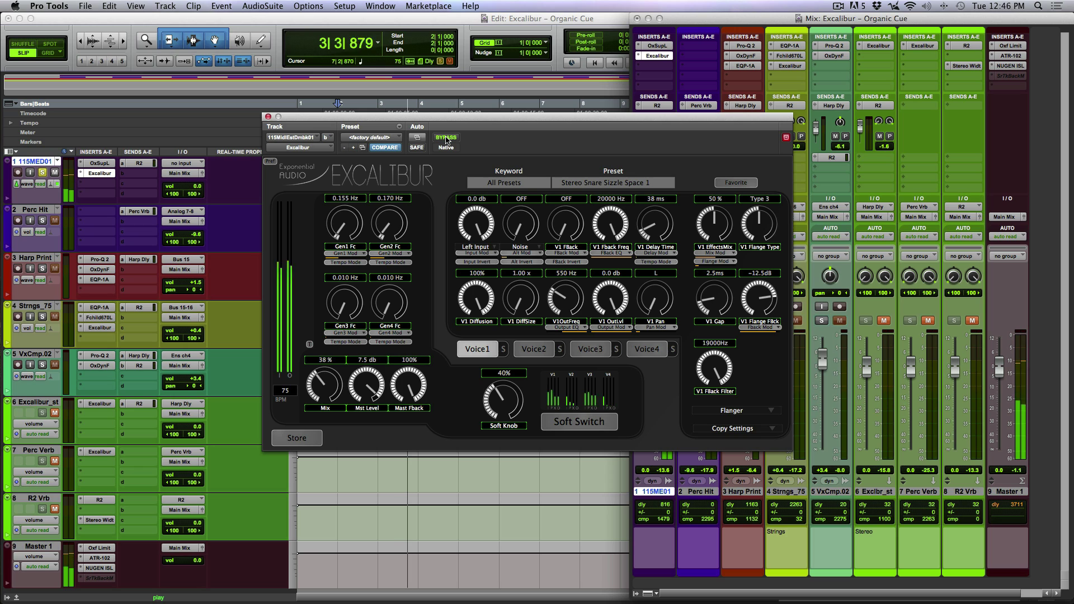
key(space)
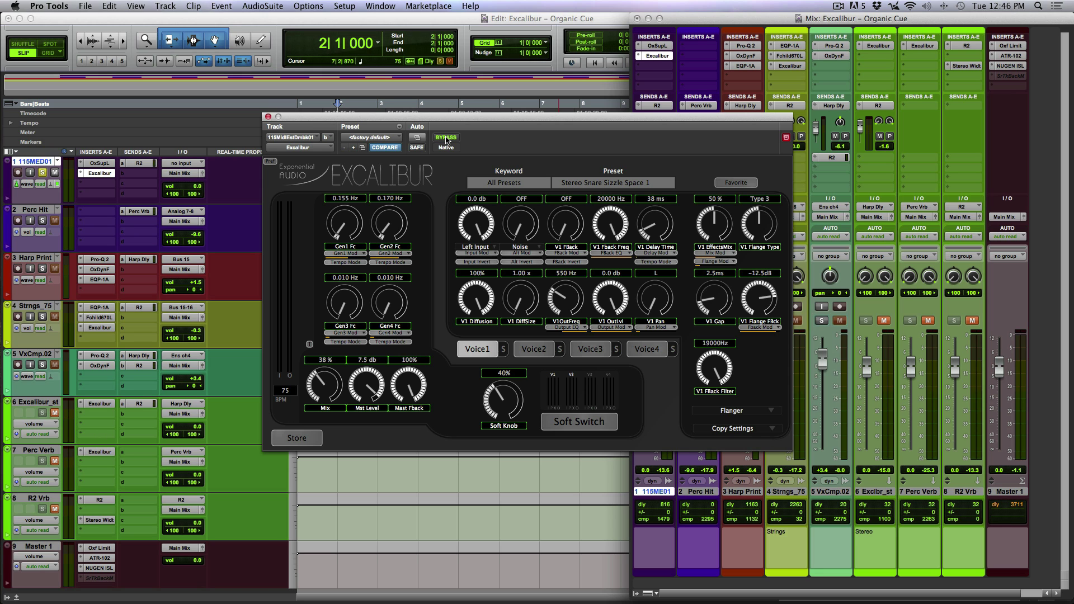
key(super+w)
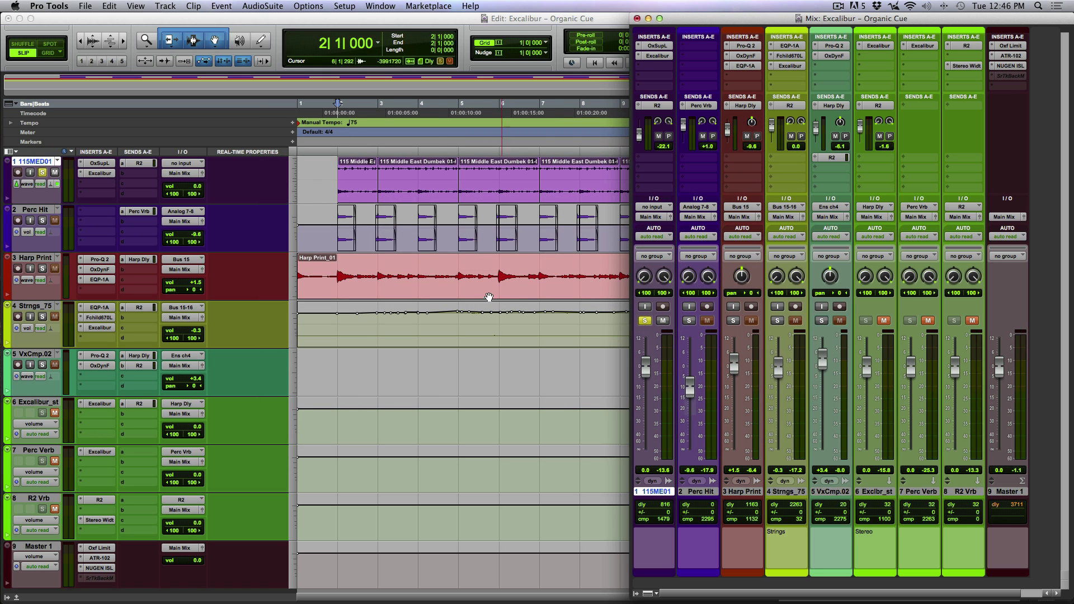
Step: Solo the Perc Hit track in place of 115MED01 and play it from bar 2
click(333, 220)
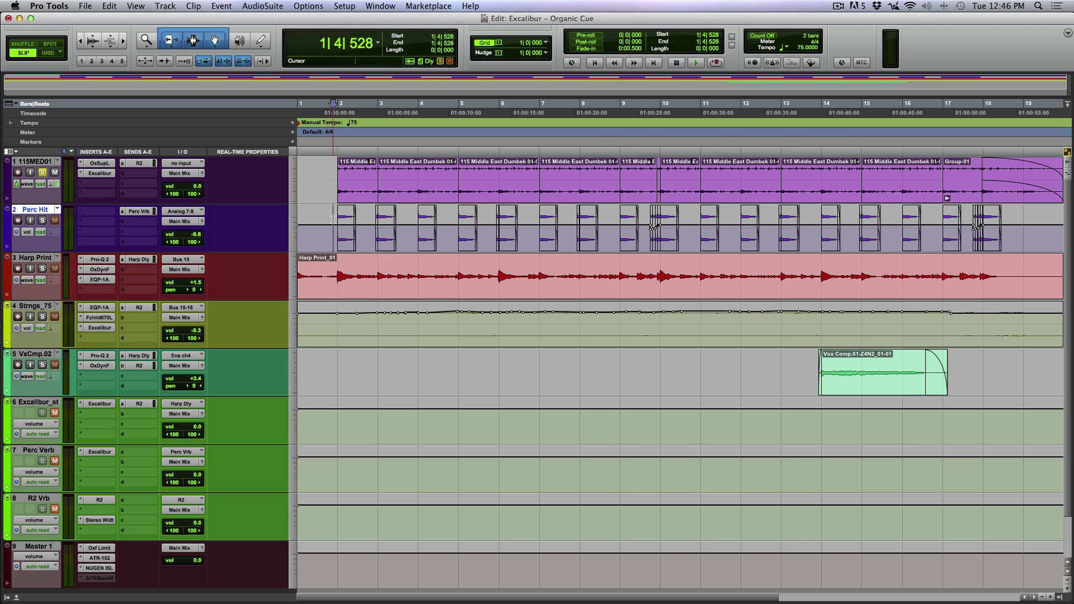
key(shift+s)
key(space)
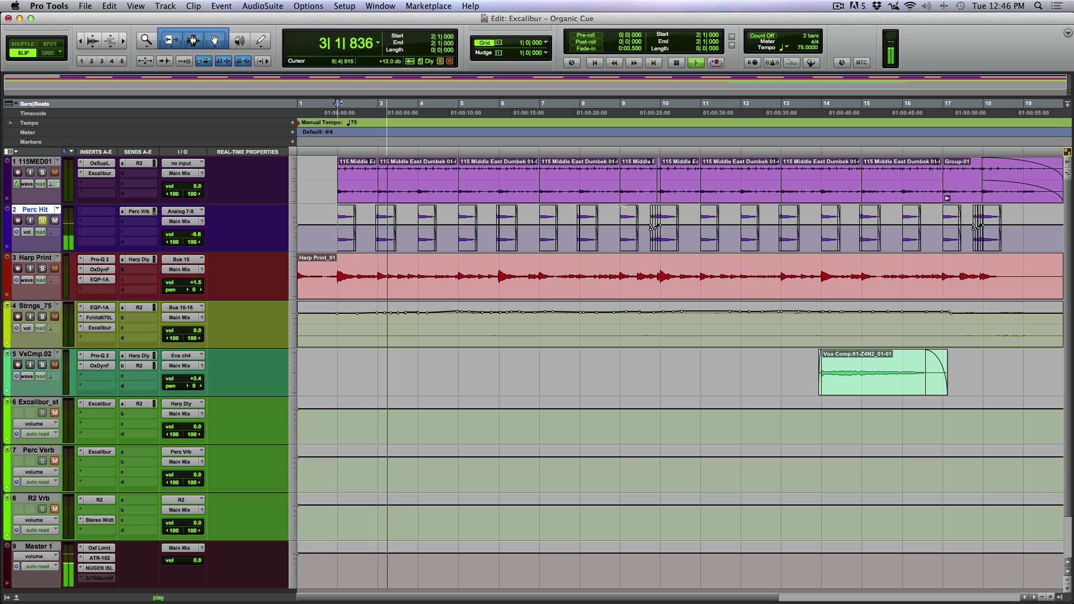
key(space)
Step: Move the playback position to the Perc Hit clip at bar 9 beat 4 and audition it dry
click(643, 233)
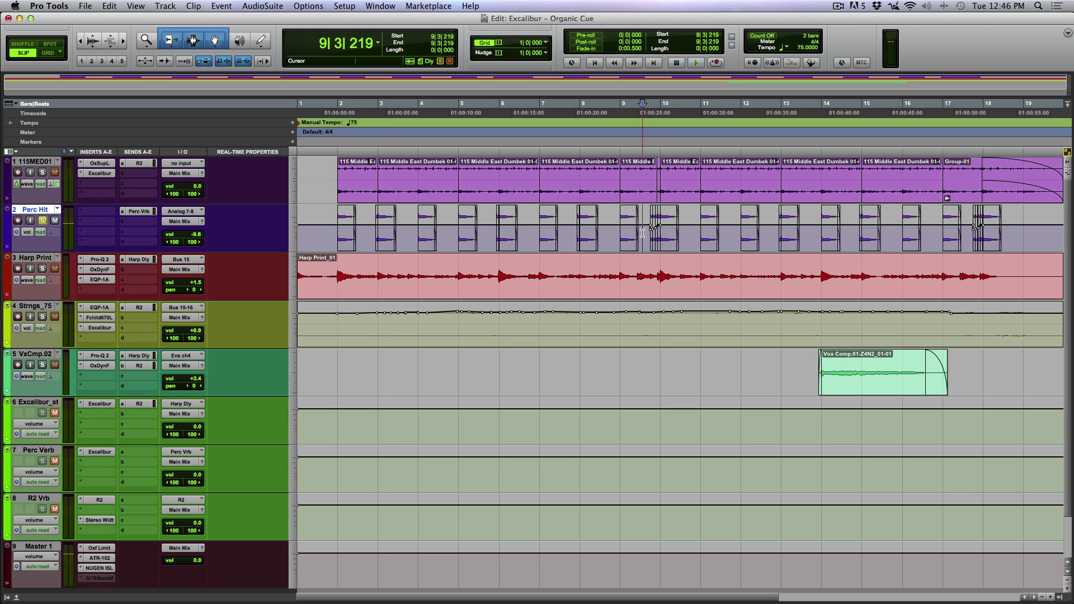
key(space)
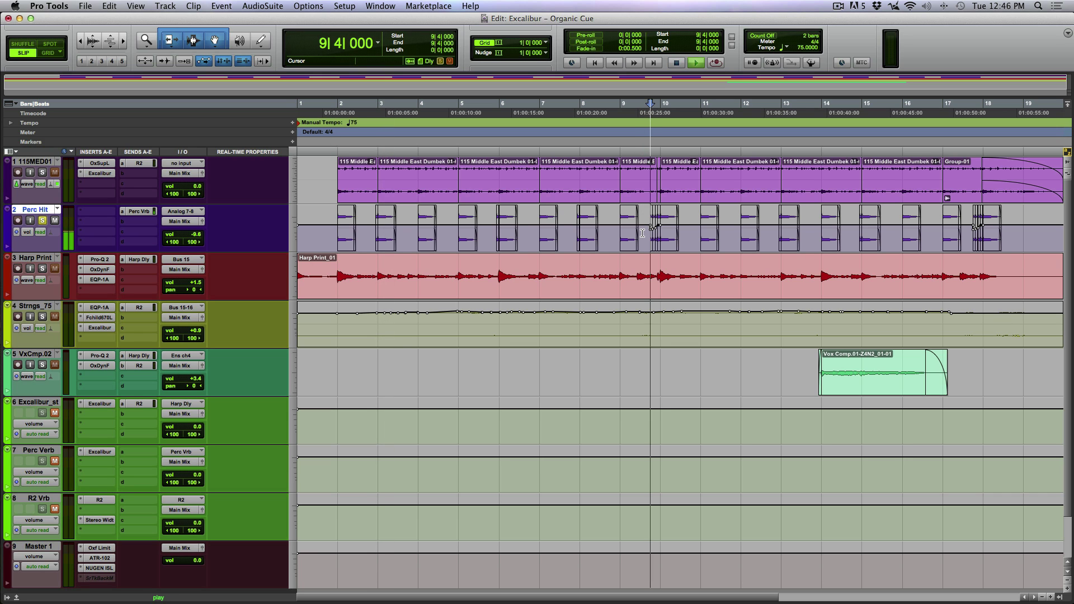
key(space)
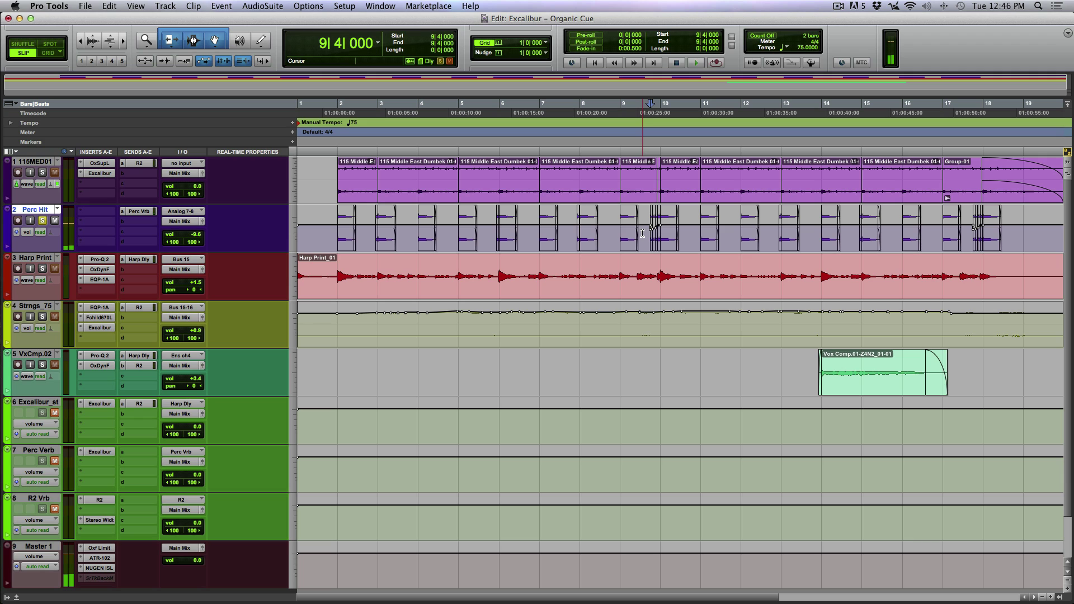
Step: Unmute the Perc Verb aux track and play the soloed Perc Hit track from bar 9 beat 4
key(super+equal)
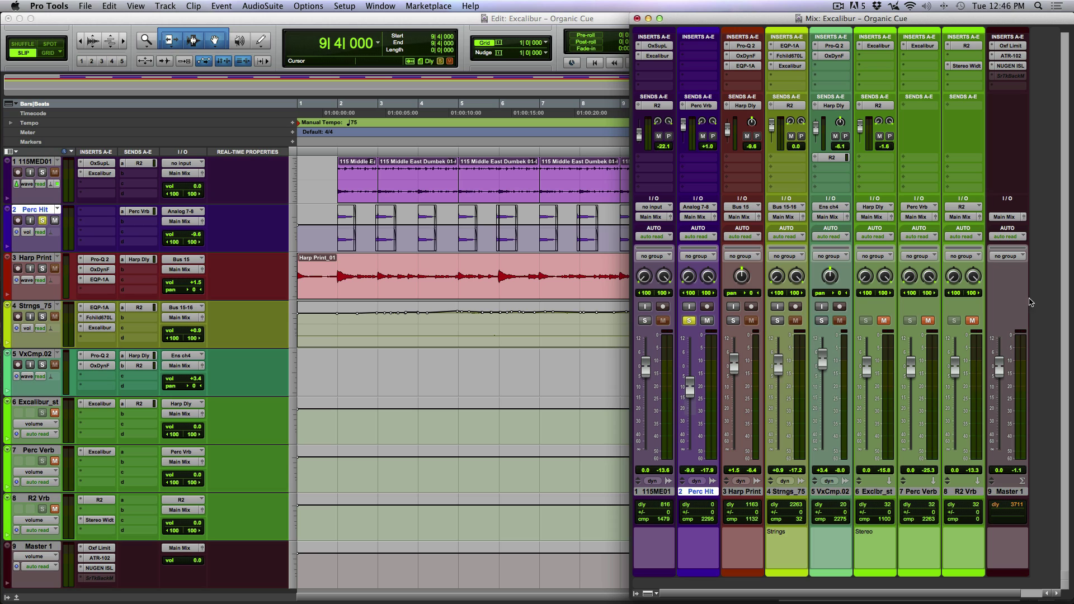
click(928, 321)
key(space)
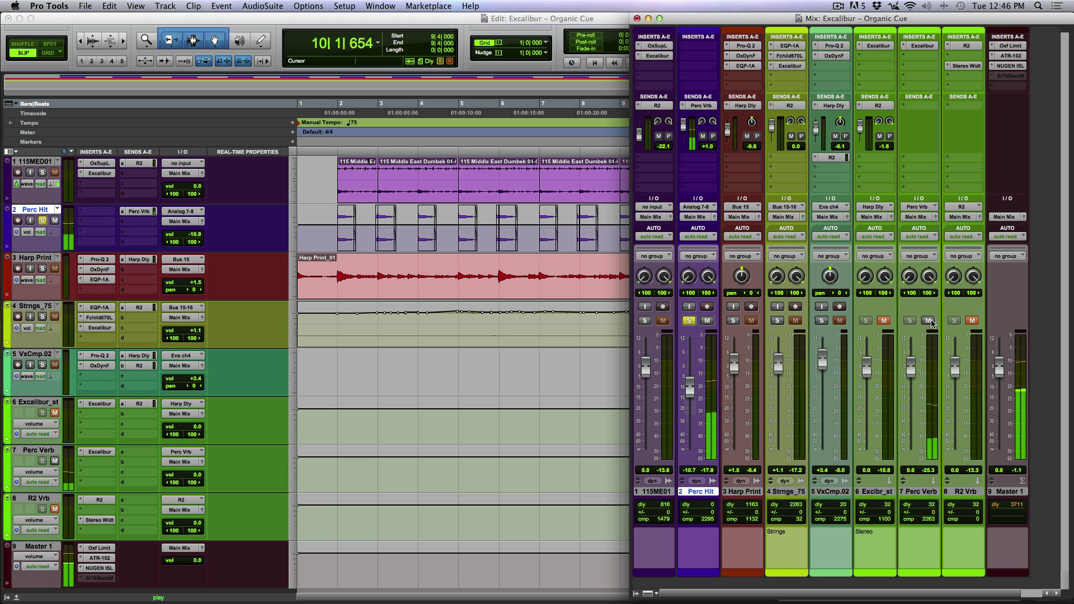
key(space)
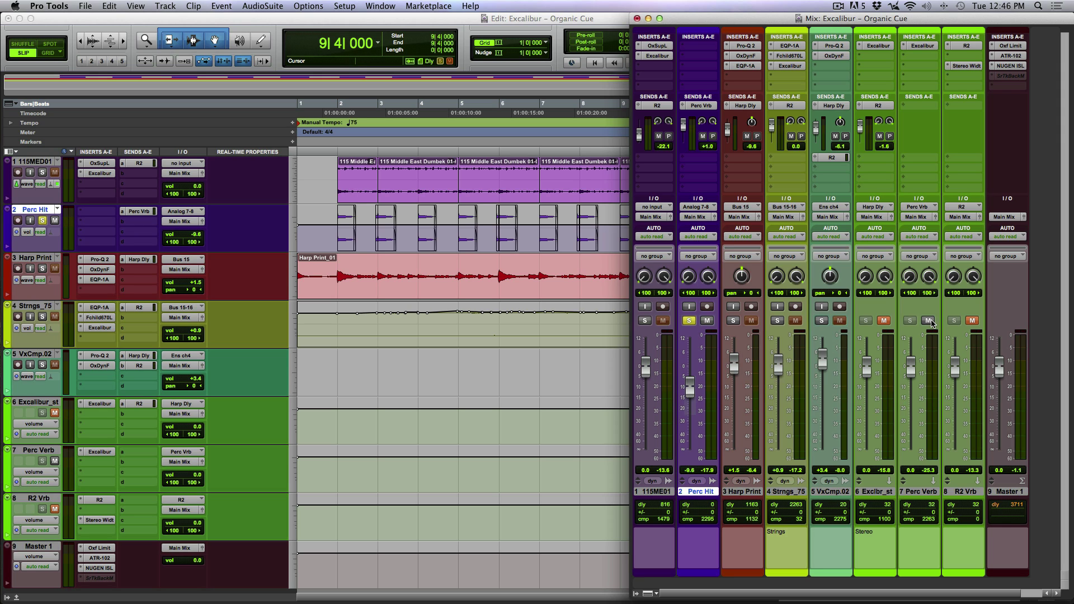
Step: Compare the Perc Hit sound with Perc Verb muted during playback, and unmute the aux again
click(929, 321)
key(space)
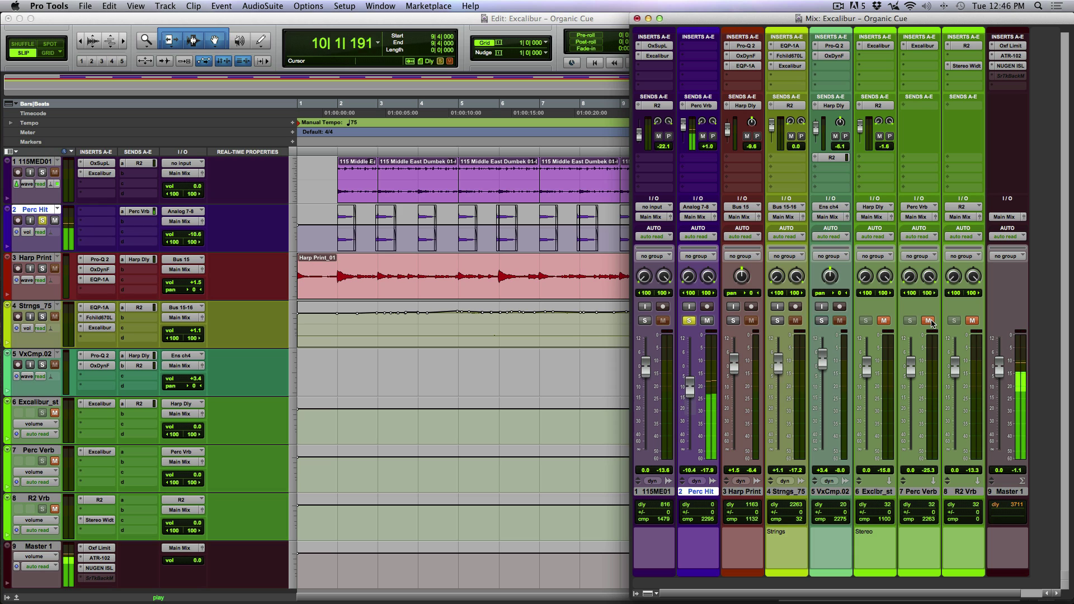
key(space)
click(929, 321)
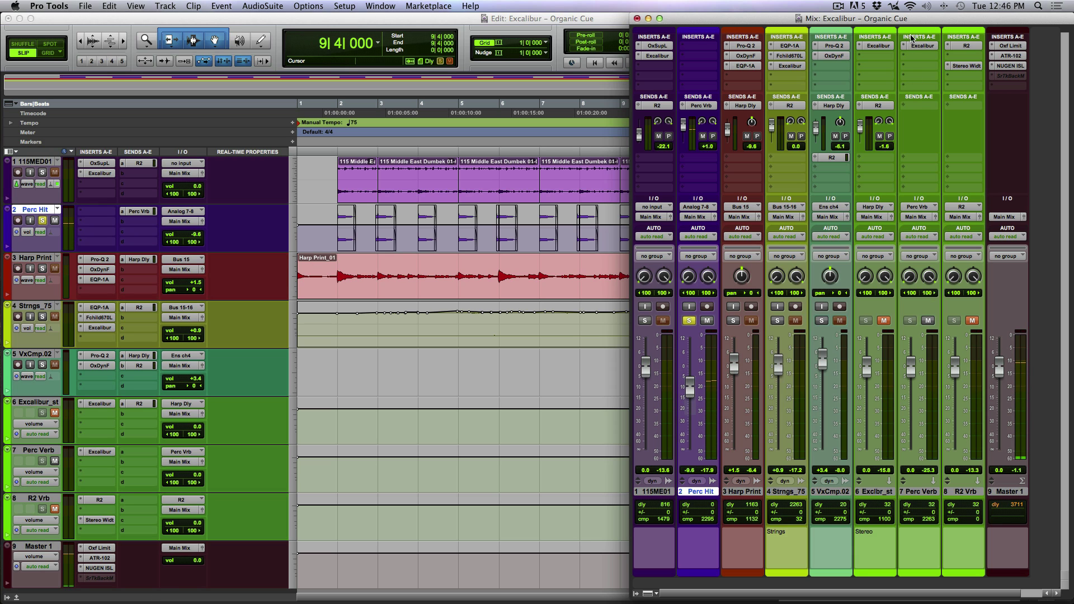
Step: Inspect the Excalibur insert on Perc Verb while playing from bar 9 beat 4, and close the plug-in
click(918, 46)
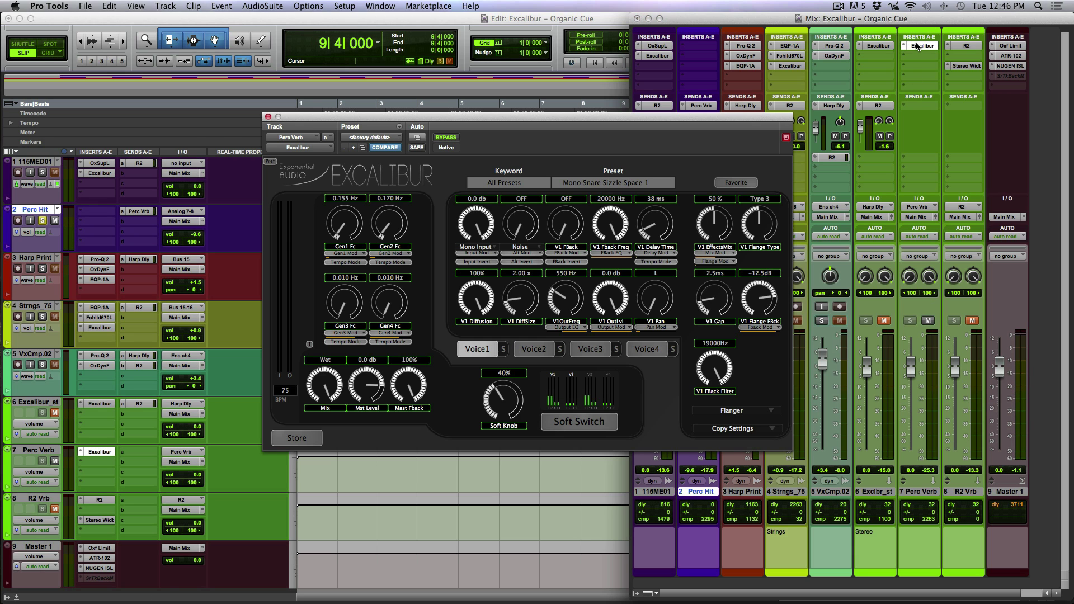
key(space)
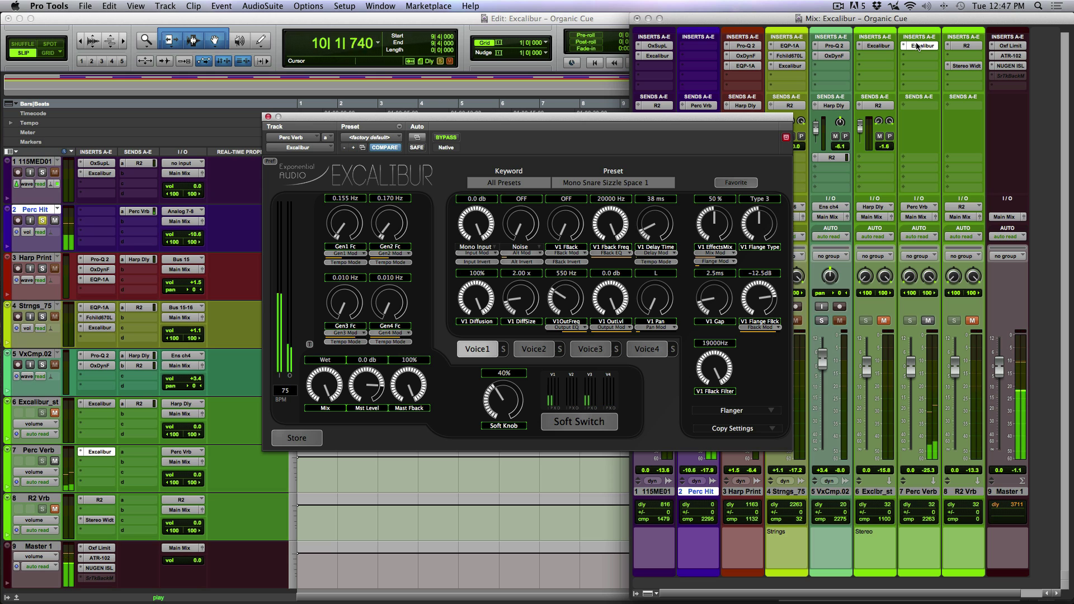
key(space)
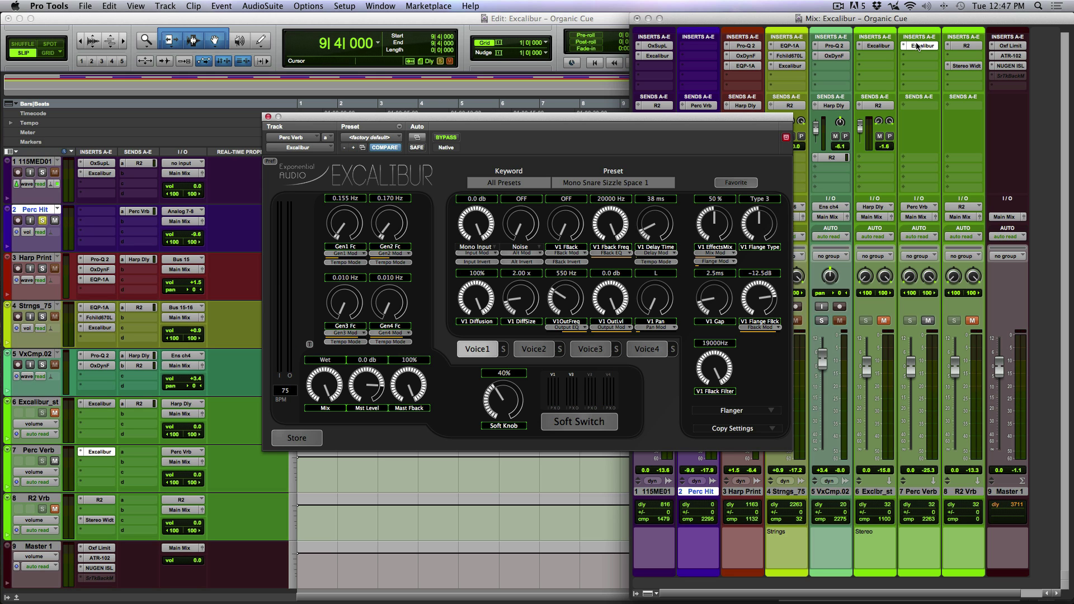
click(917, 47)
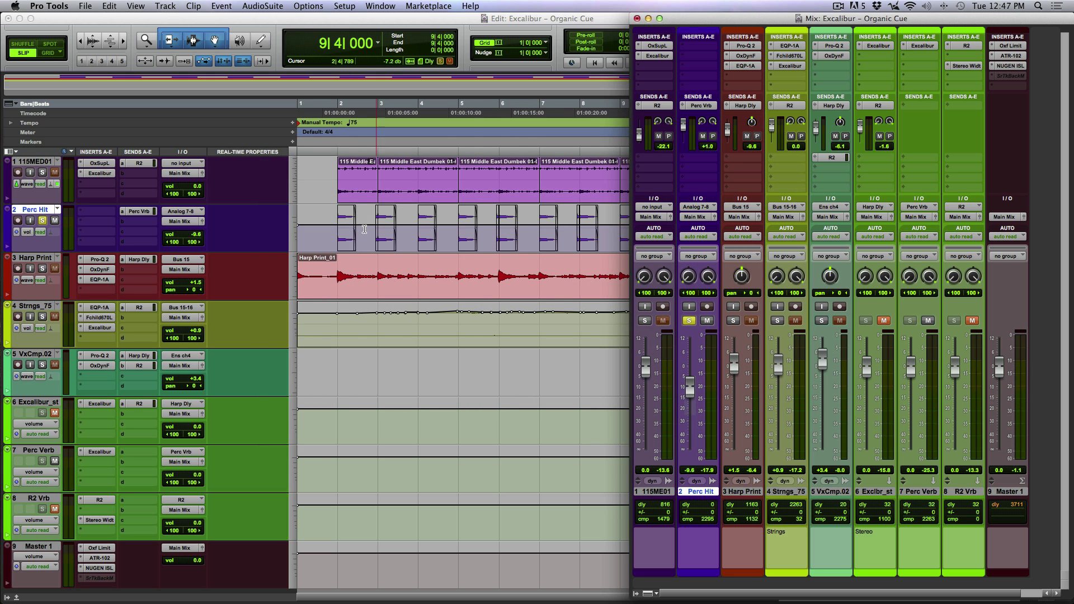
Step: Return the playback position to the session start and solo the Harp Print track
click(360, 263)
key(Return)
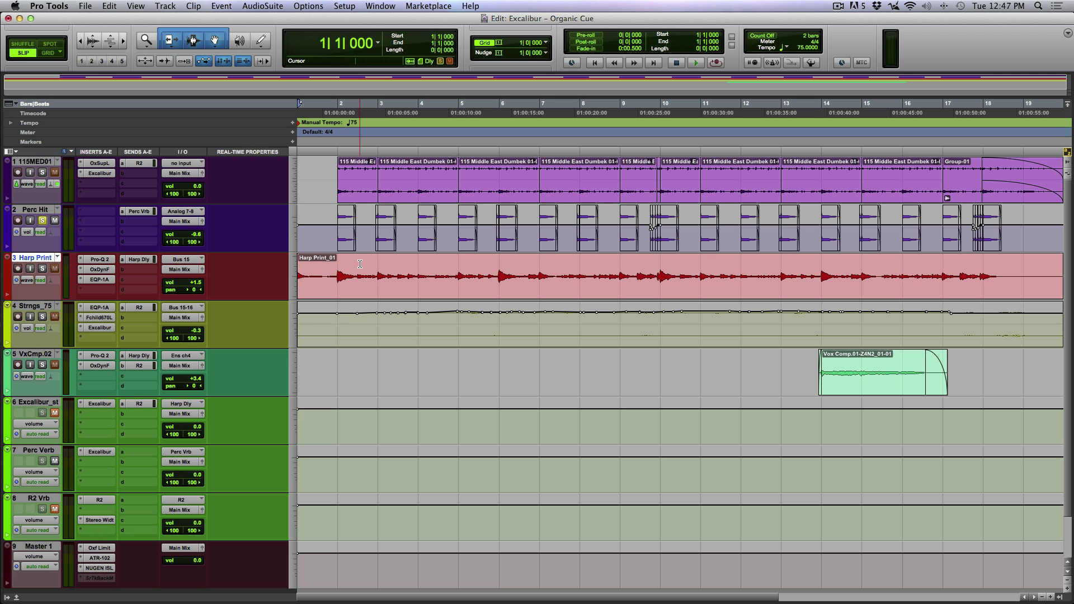
key(shift+s)
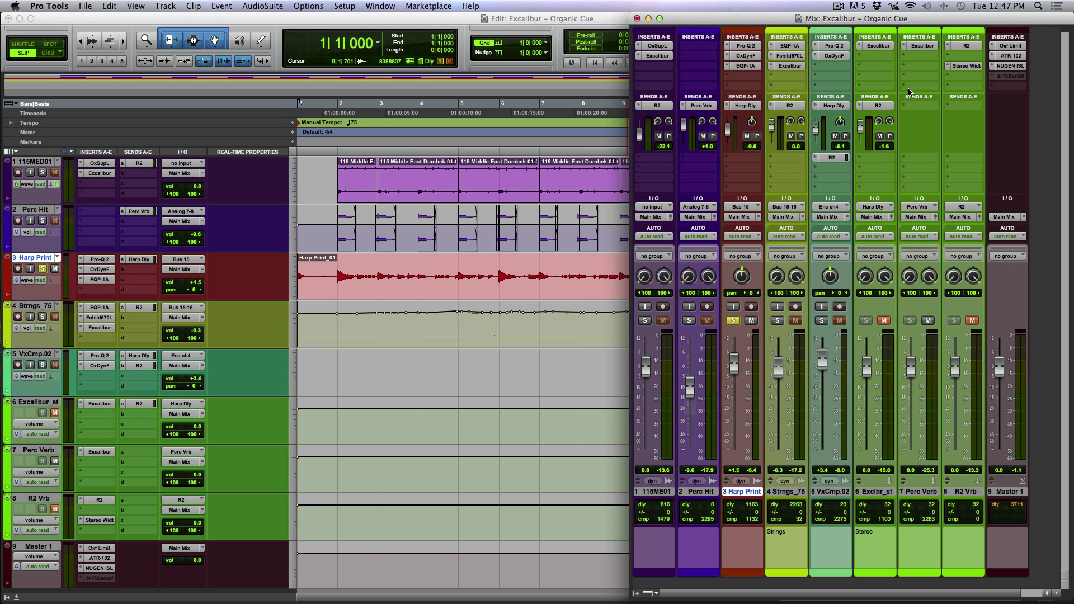
Step: Open Excalibur on the Excalibur_st aux, mute Perc Verb, and audition Harp Print from the start, unmuting Excalibur_st during playback
click(880, 47)
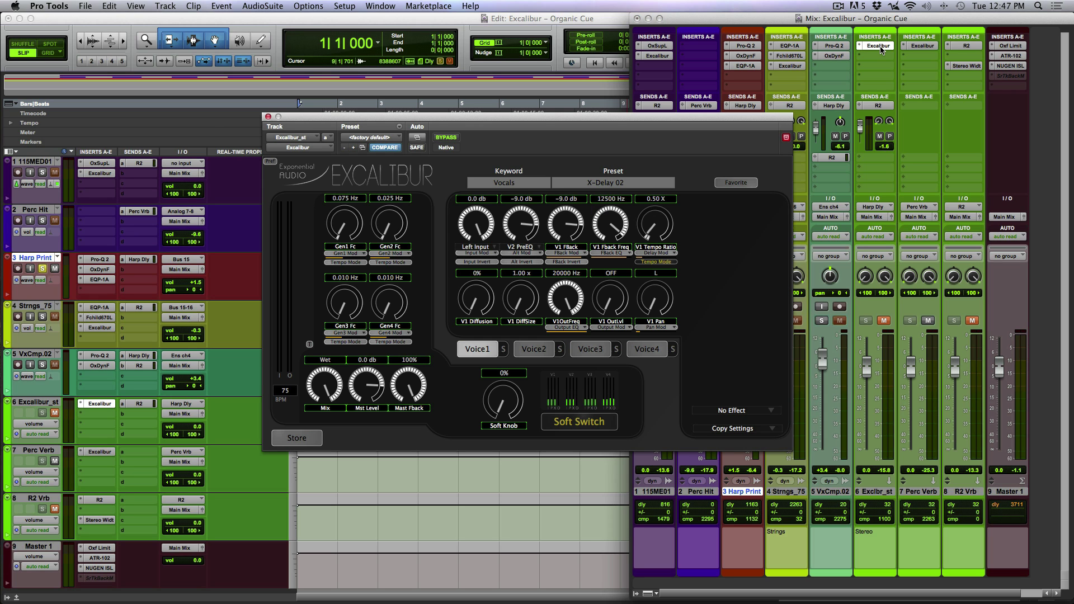
click(928, 322)
key(space)
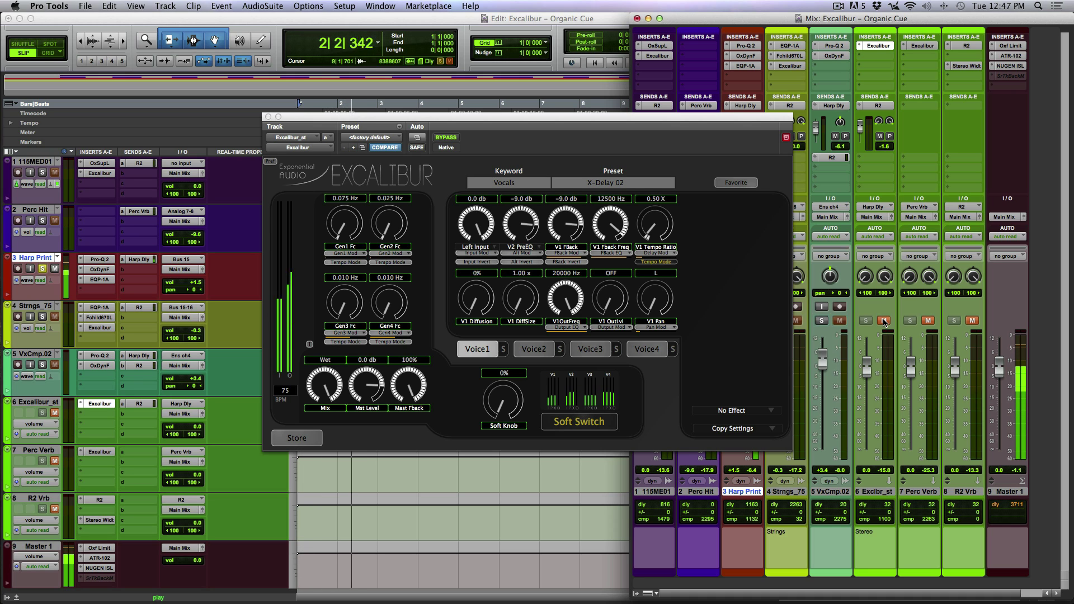
click(884, 322)
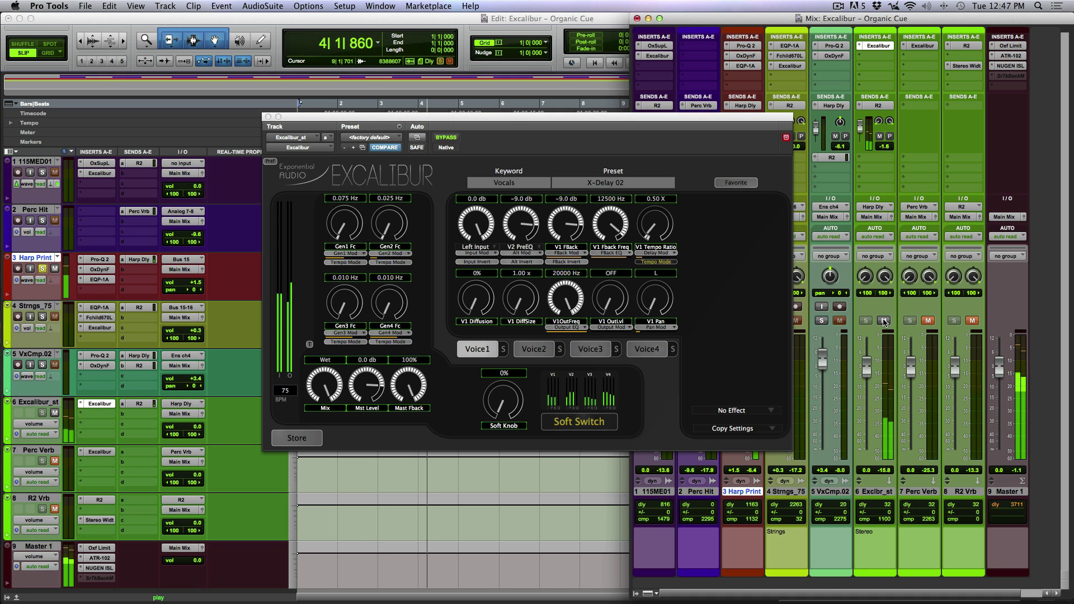
key(space)
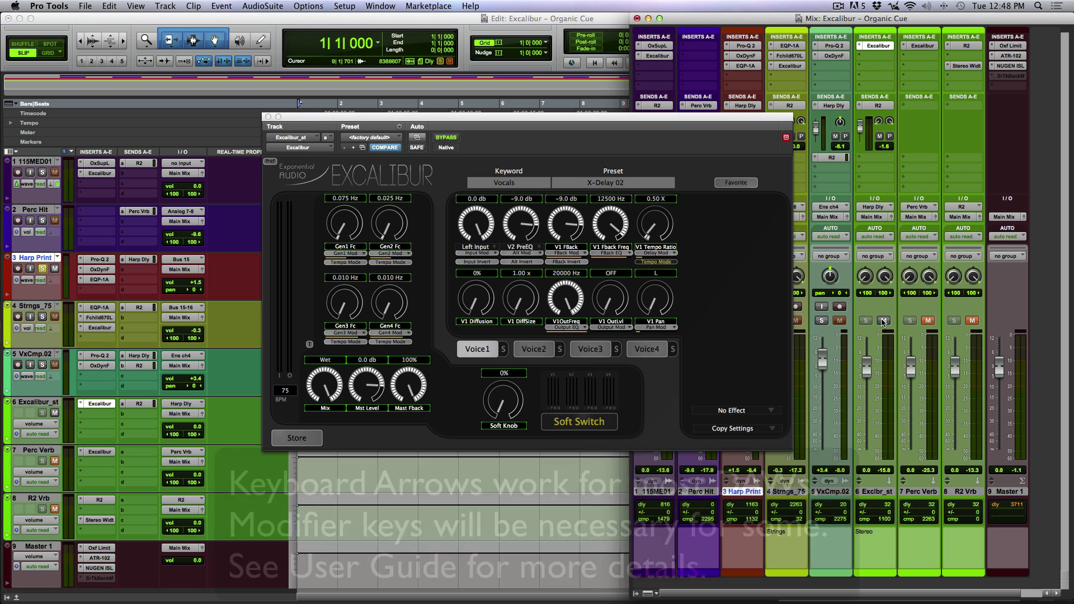
Step: Inspect the Tempo Control setting in Excalibur's global preferences, and close the plug-in
click(270, 163)
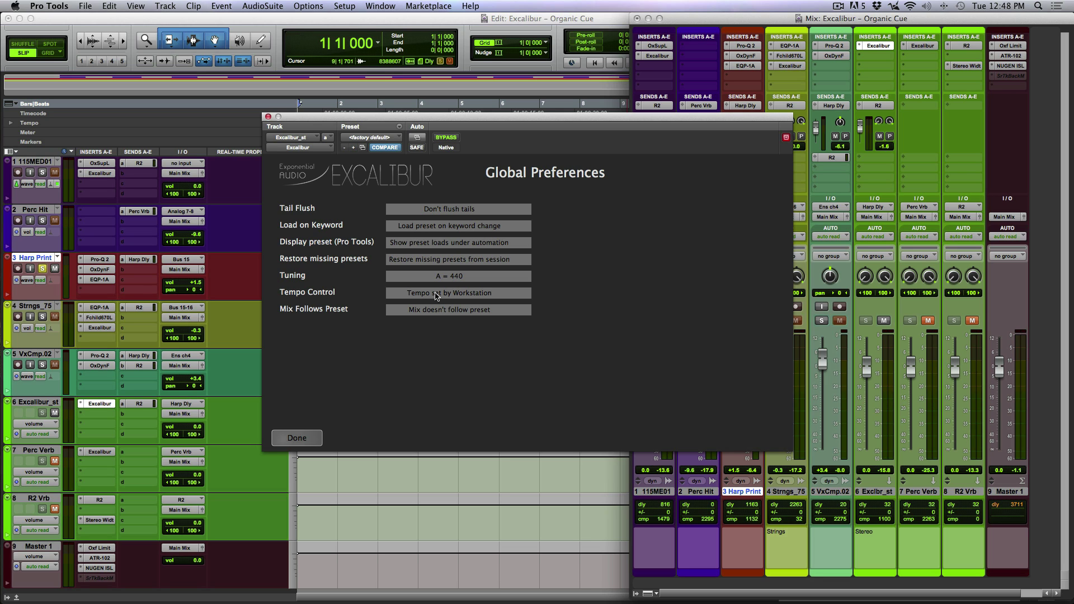
click(297, 438)
key(super+w)
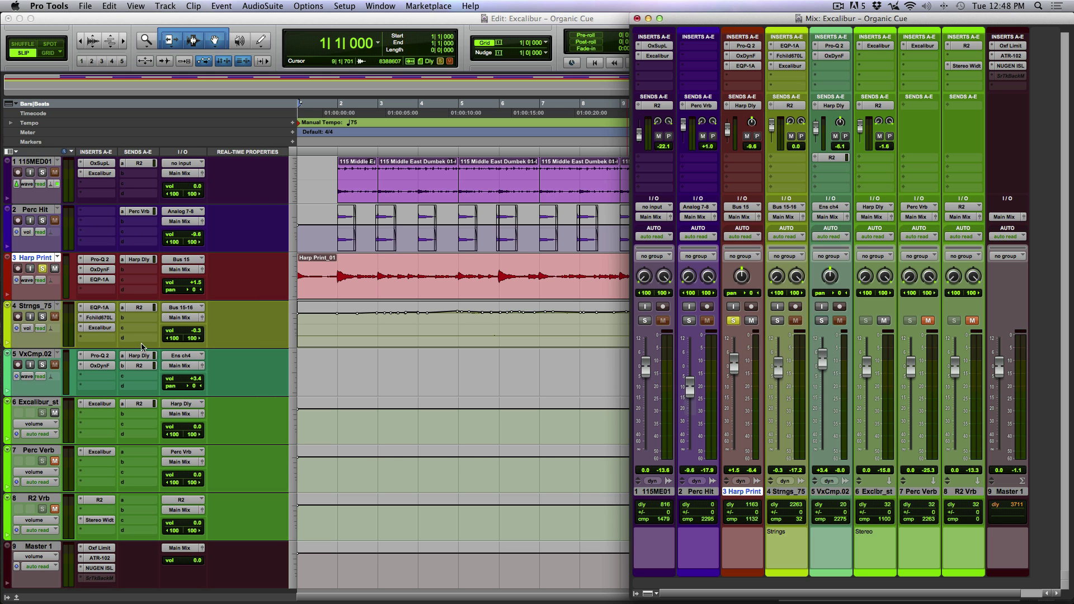
Step: Solo the Strngs_75 track and play it from the start of bar 2
key(super+equal)
click(42, 317)
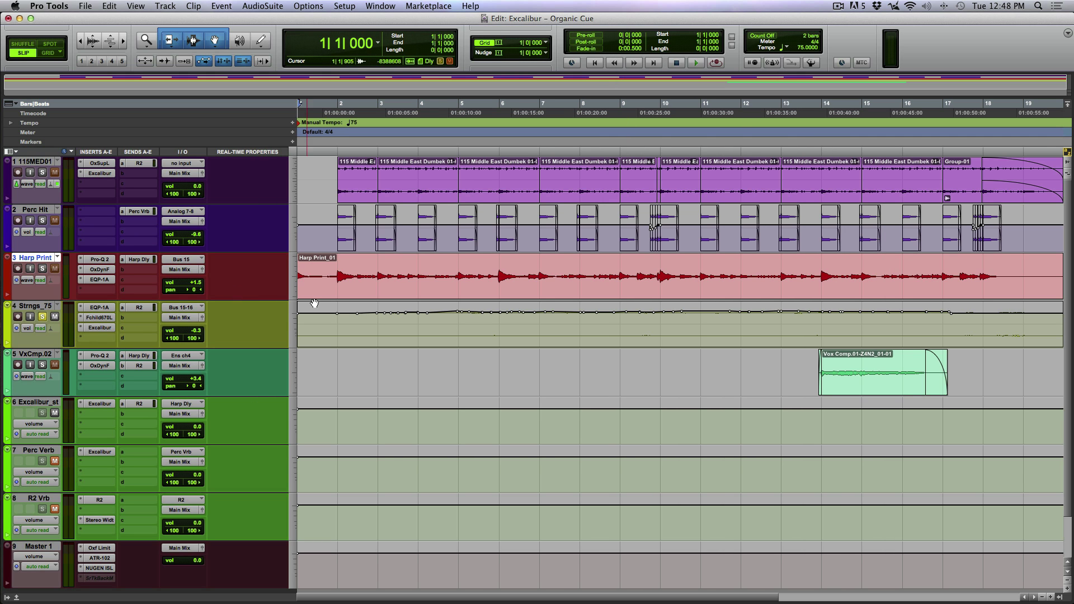
click(339, 326)
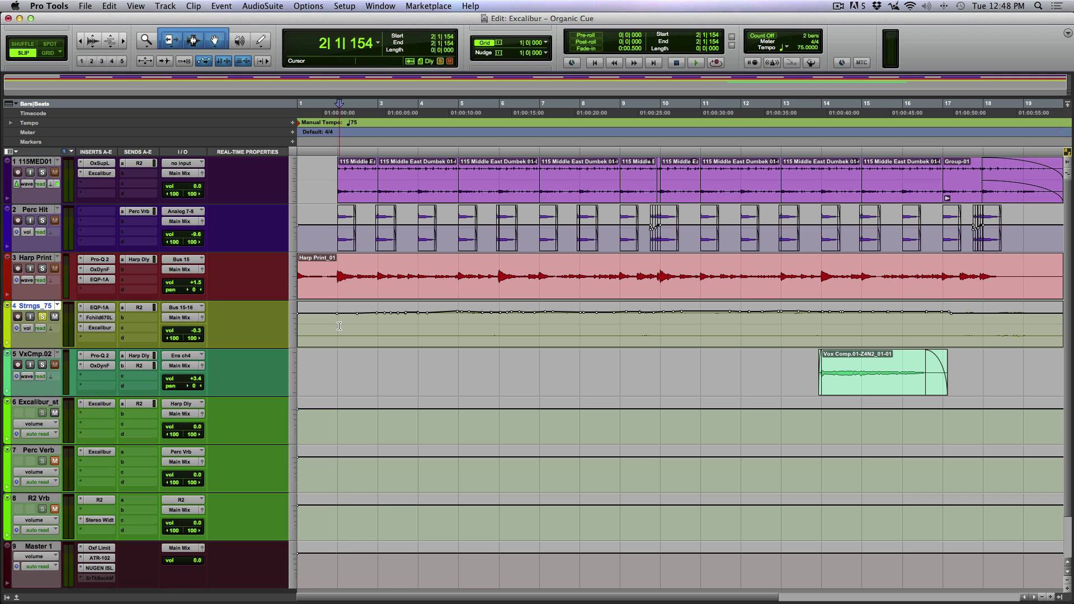
key(space)
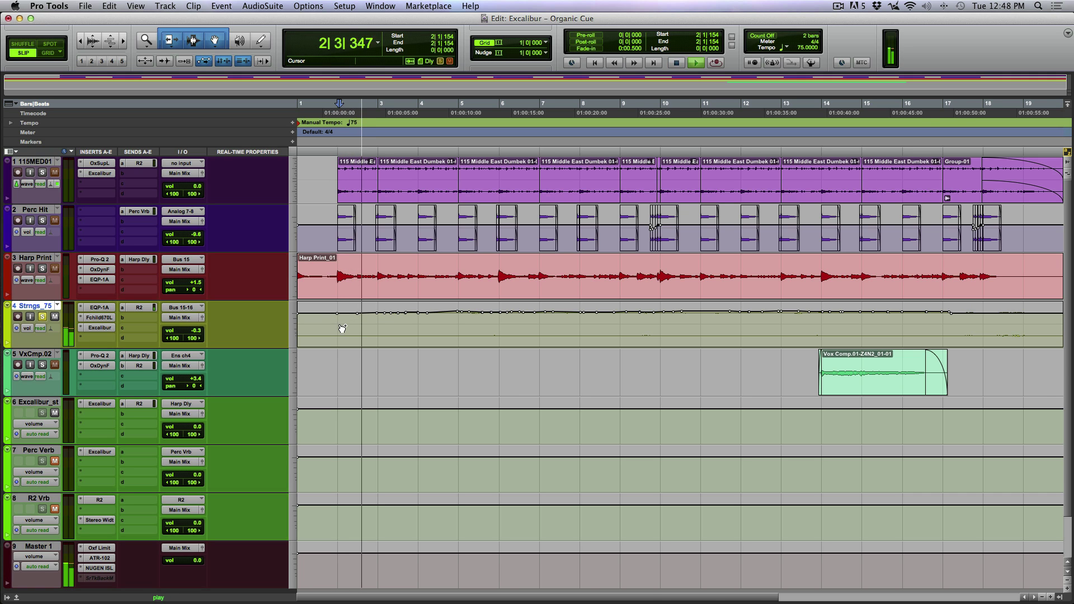
Step: Inspect the Excalibur insert on Strngs_75 during playback, and stop the transport
key(super+equal)
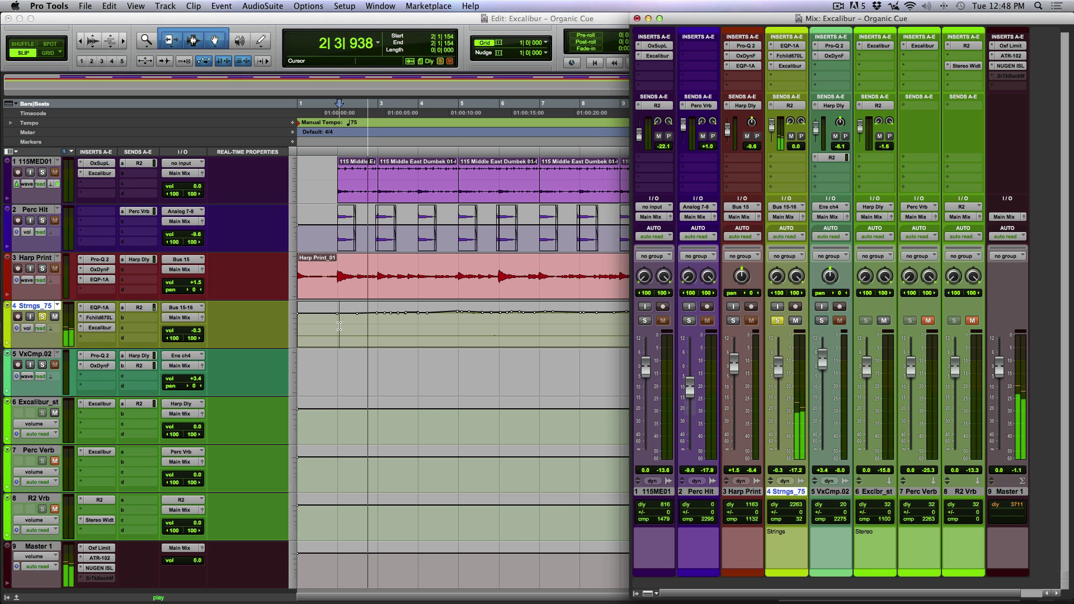
click(793, 66)
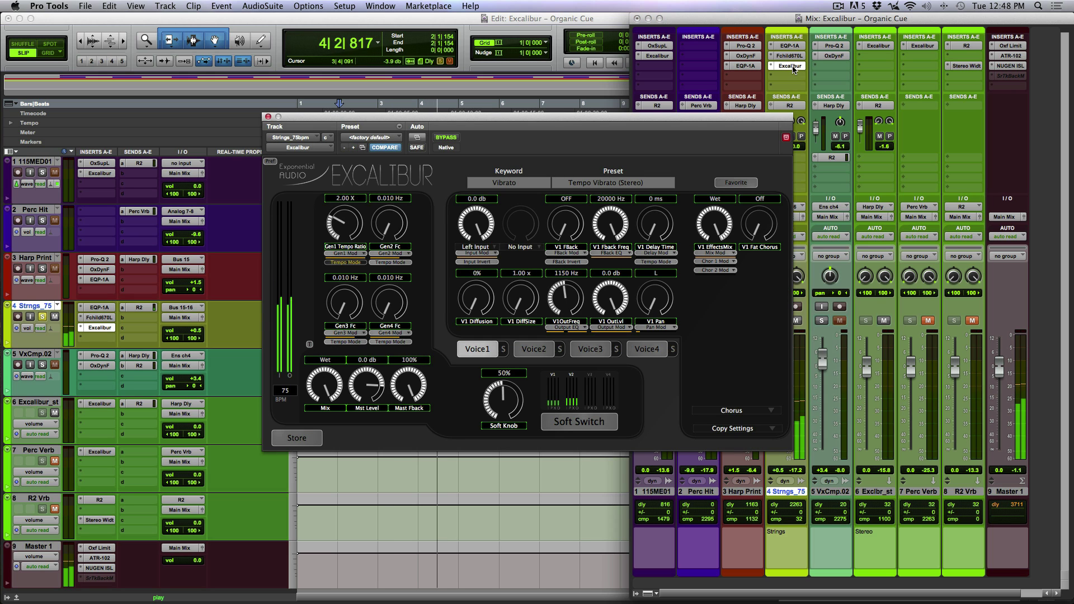
key(space)
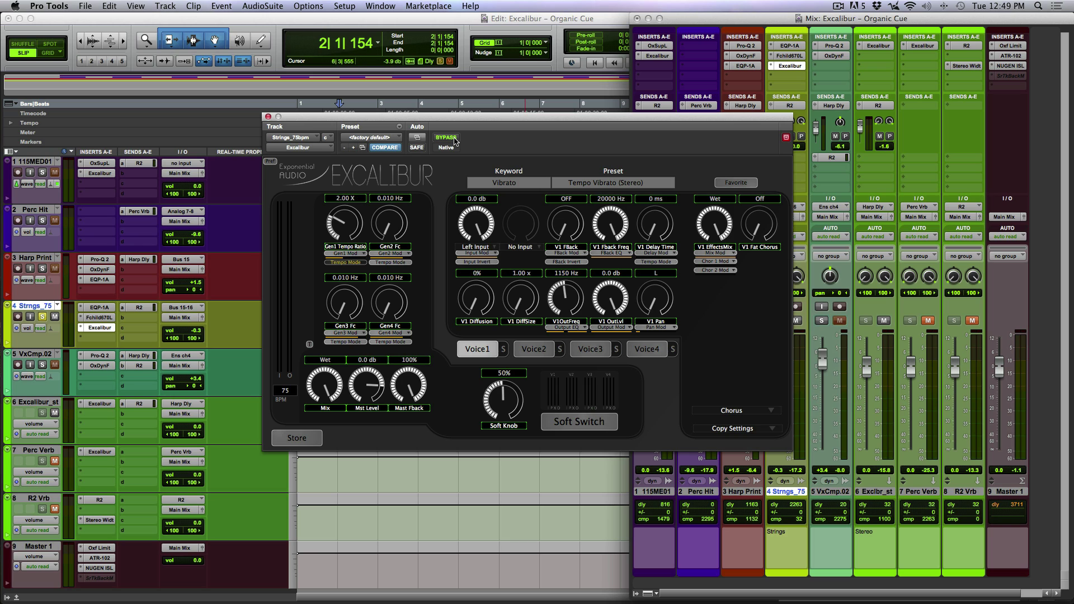
Step: Compare the strings with Excalibur bypassed and active while playing from bar 2, leaving it active and closing the plug-in
click(454, 141)
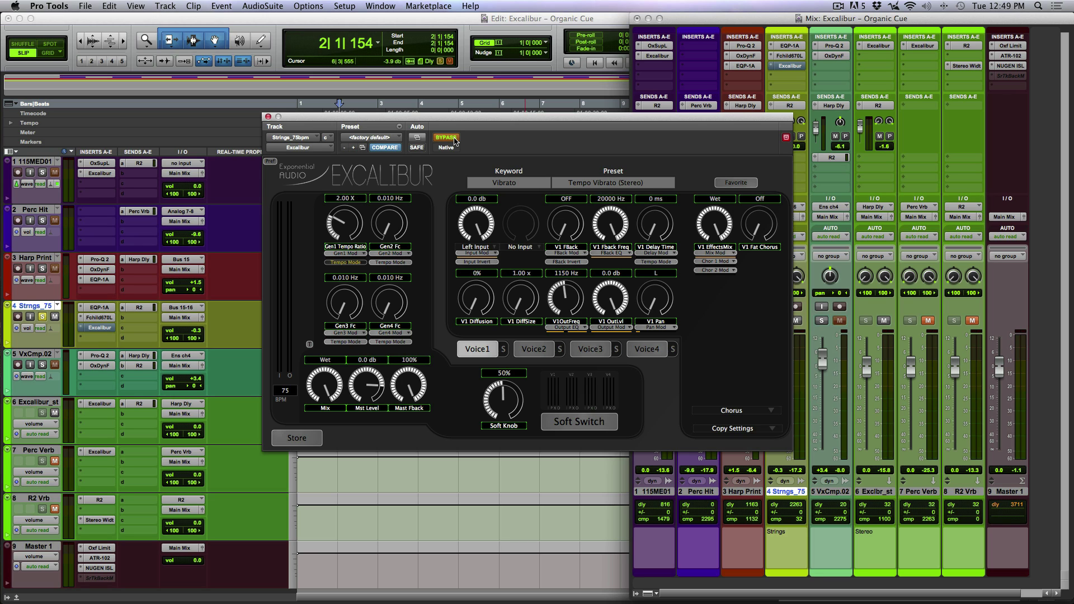
key(space)
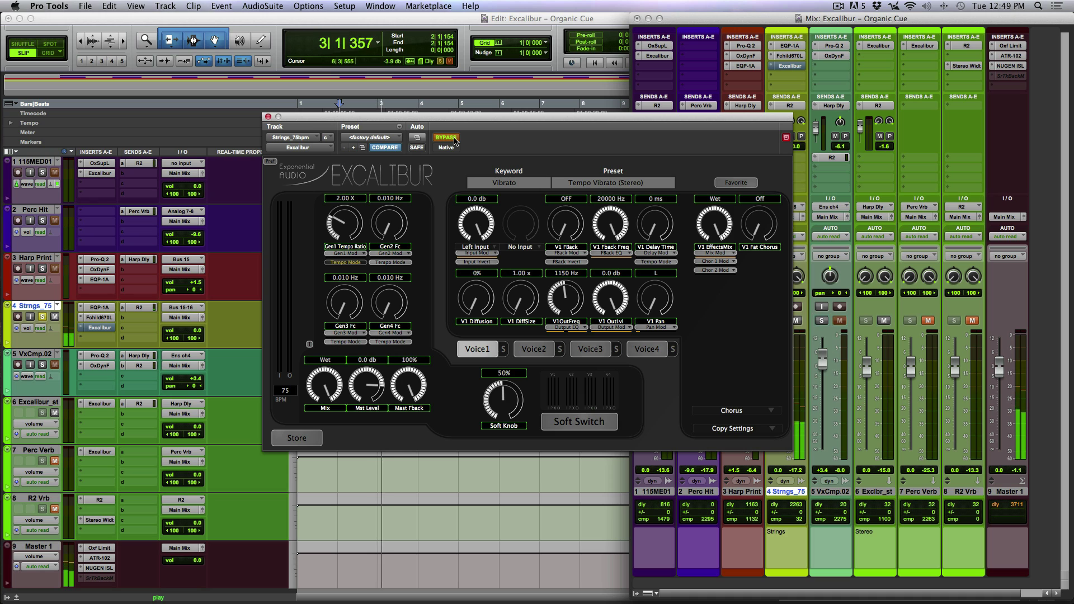
click(454, 141)
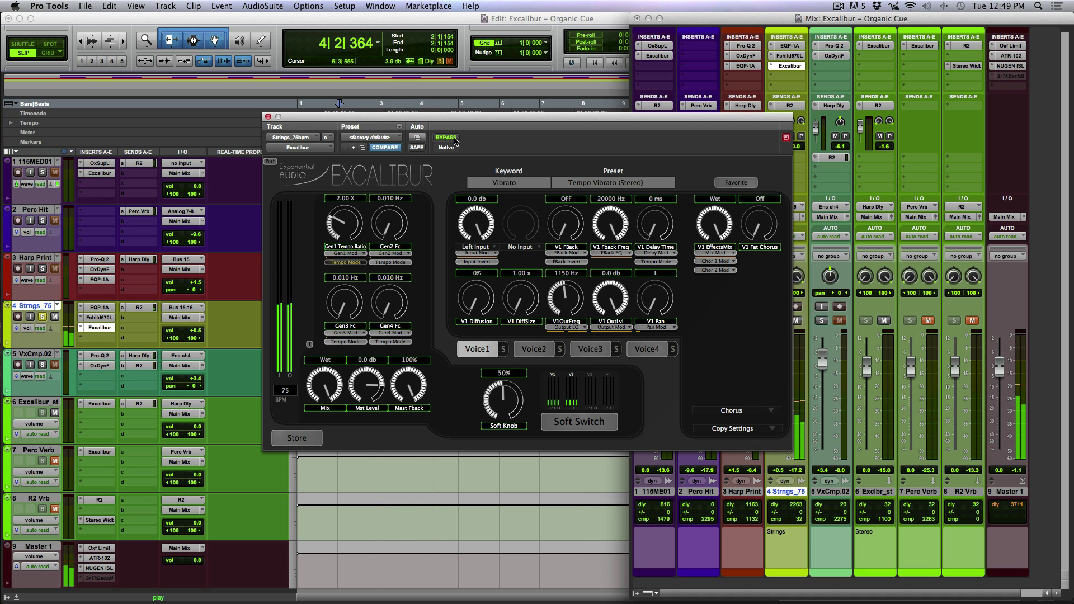
click(454, 141)
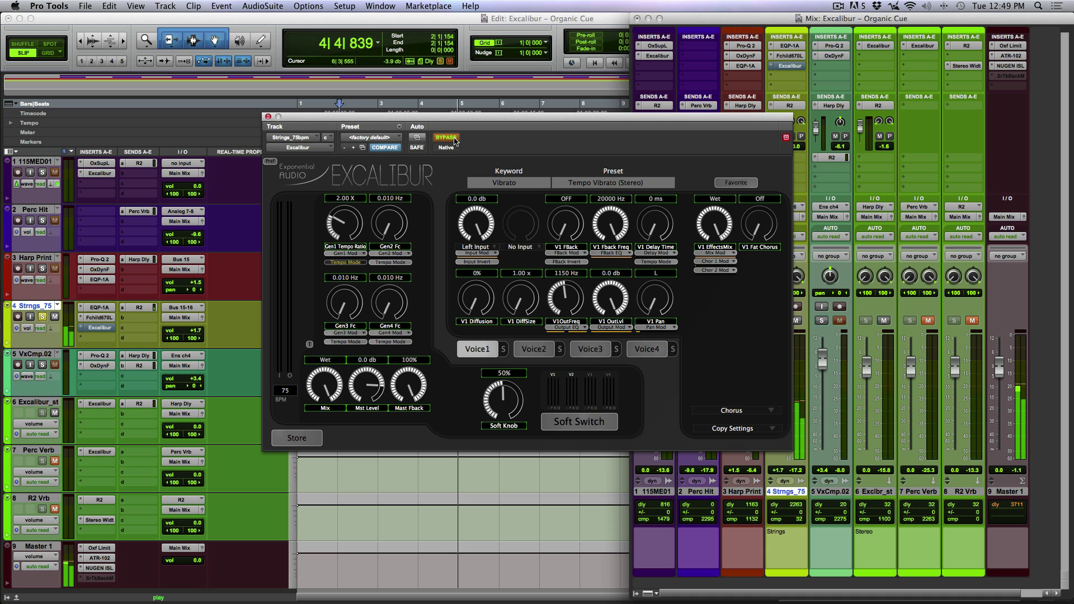
click(454, 141)
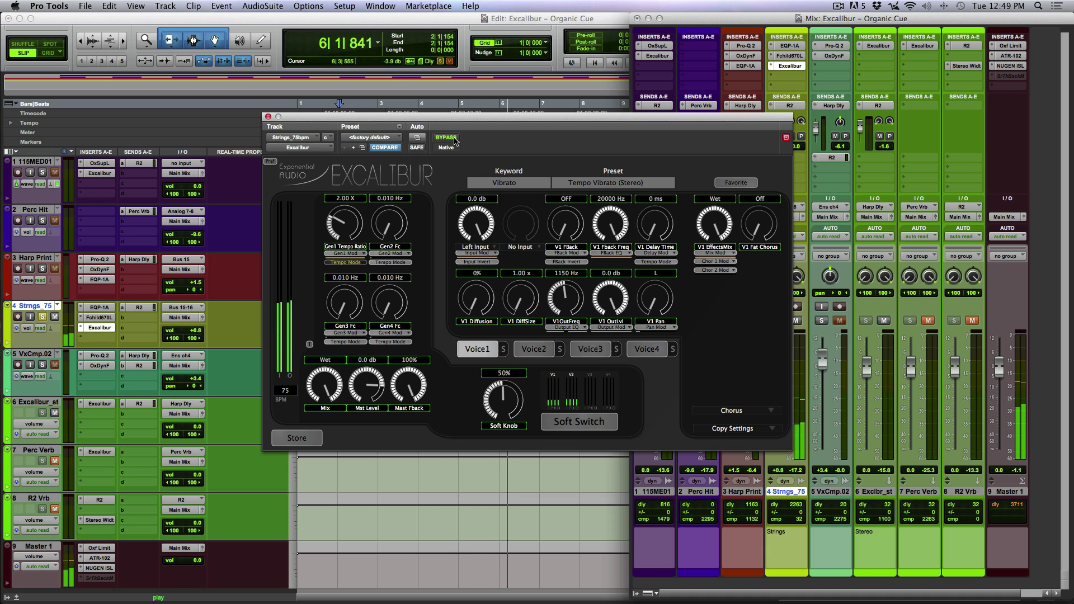
click(455, 142)
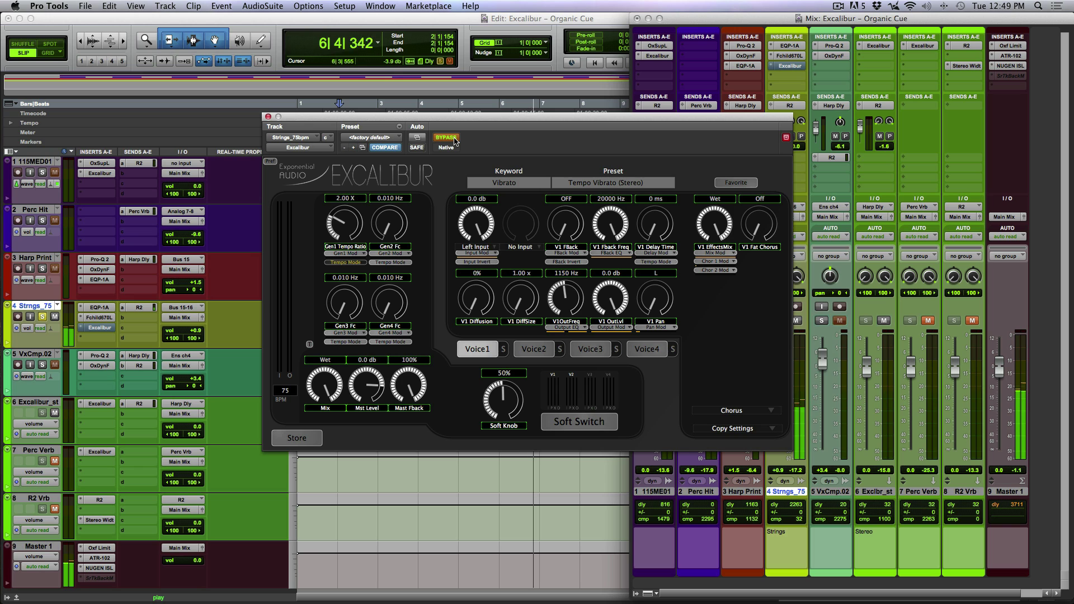
click(454, 141)
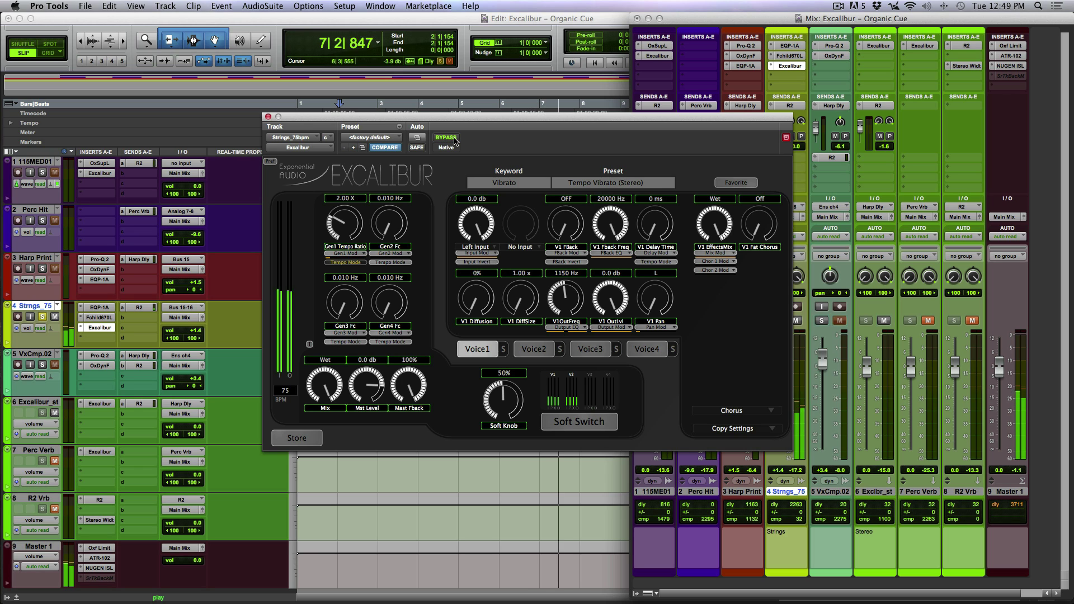
key(space)
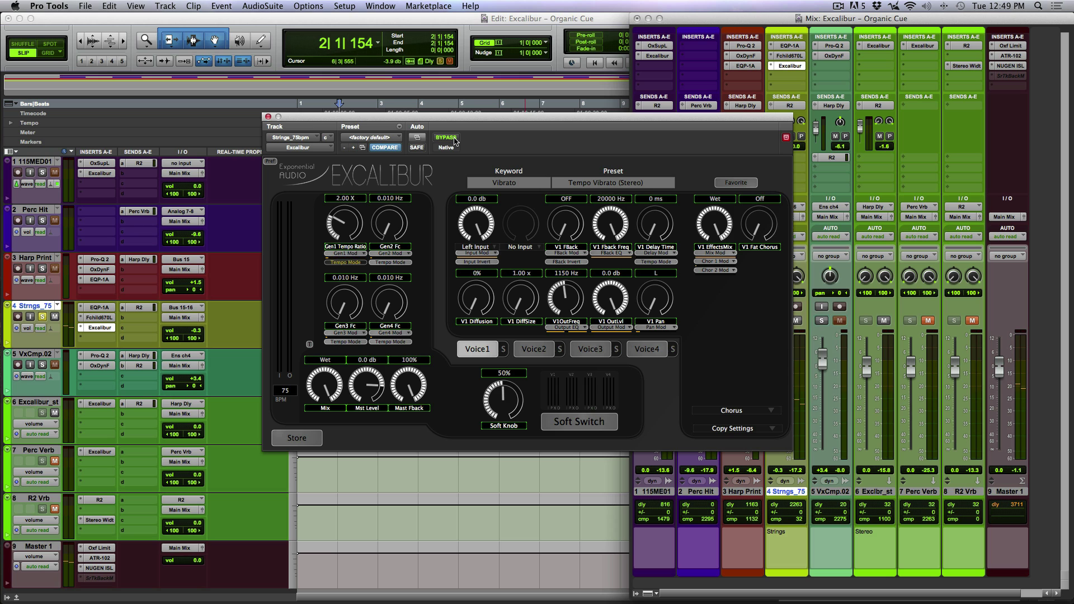
key(super+w)
Step: Unmute the Perc Verb and R2 Vrb auxes and remove the solo from Strngs_75
click(928, 320)
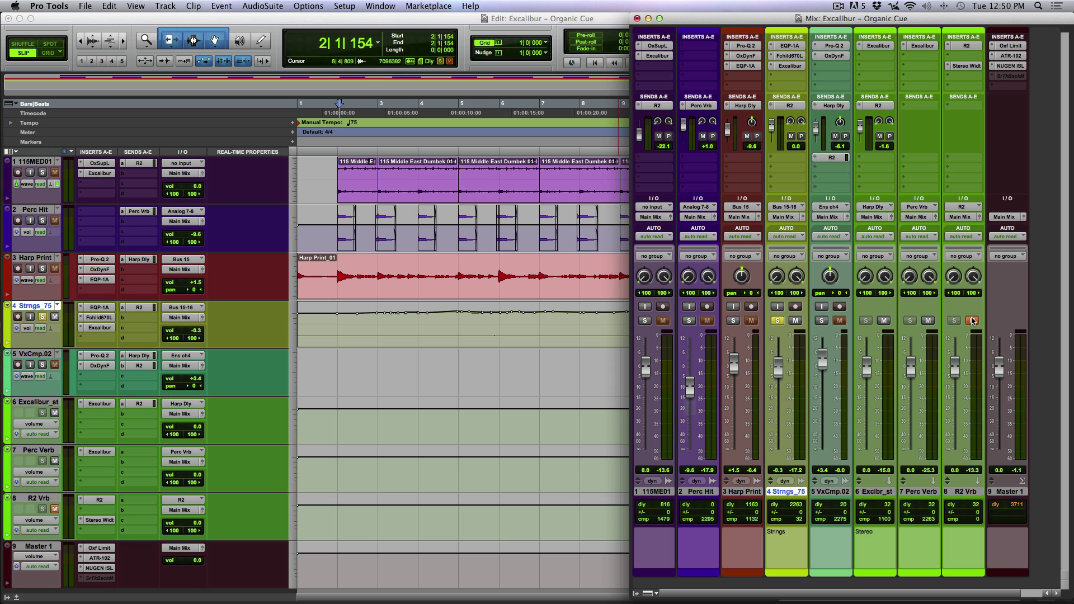
click(972, 320)
click(778, 321)
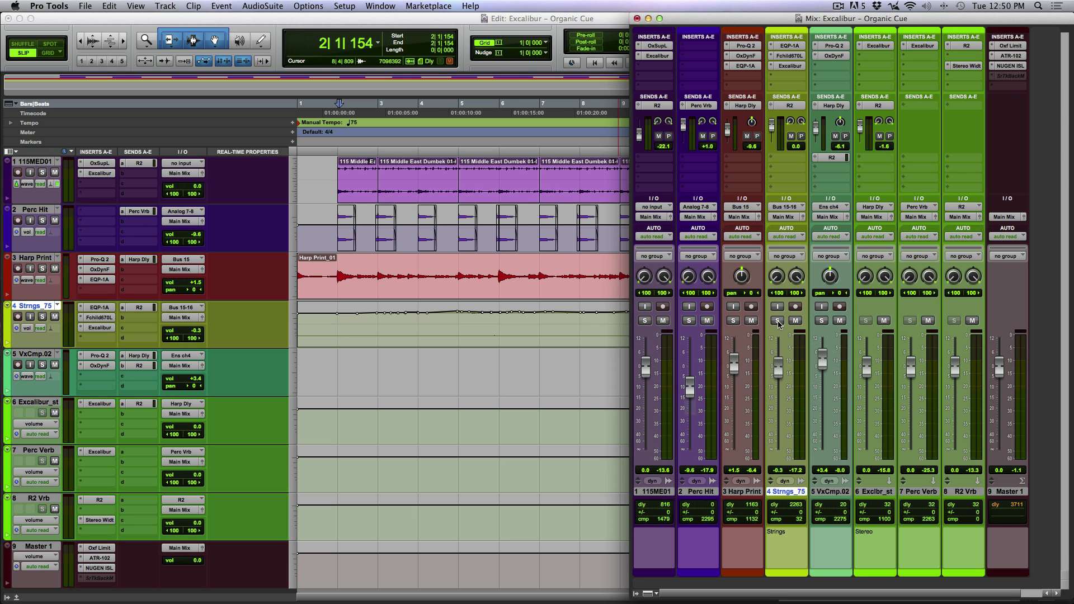
Step: Switch to Grid mode, set the playback position to bar 9 on the VxCmp.02 track, and audition the full mix
key(super+equal)
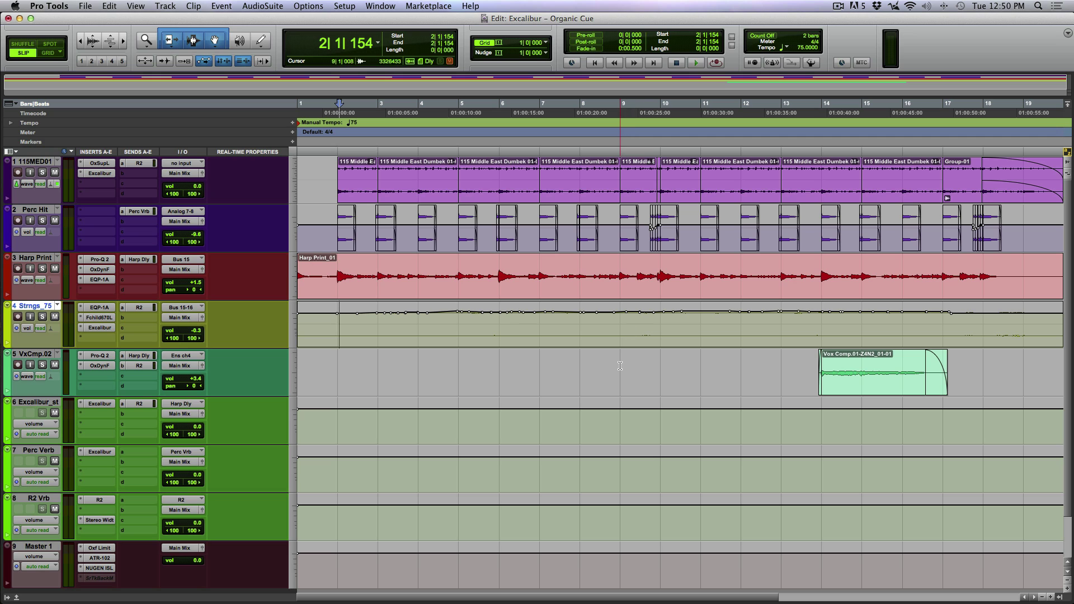
key(F4)
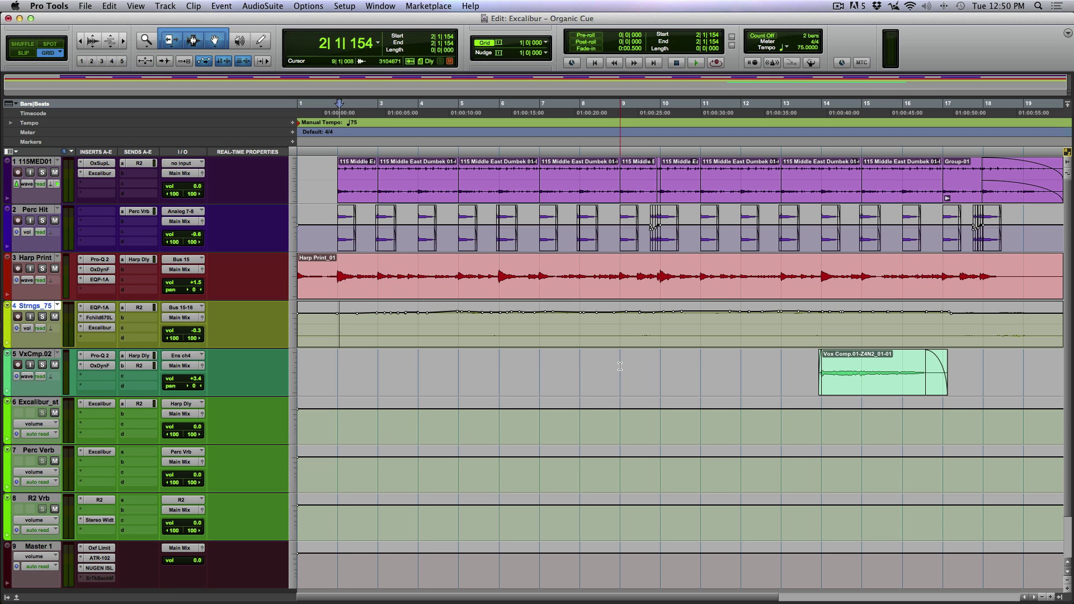
click(620, 367)
key(space)
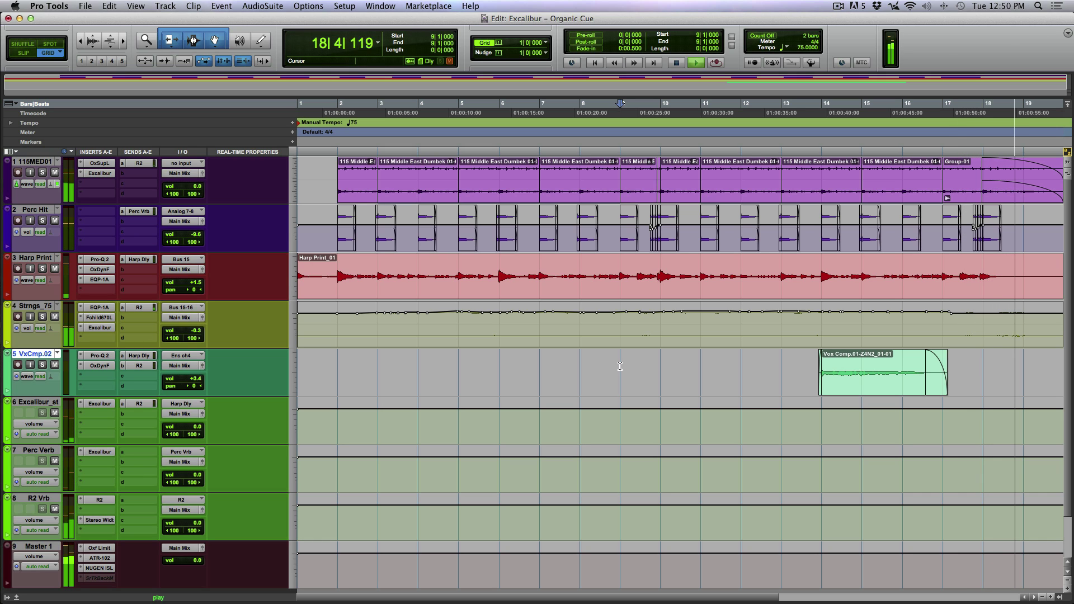
key(space)
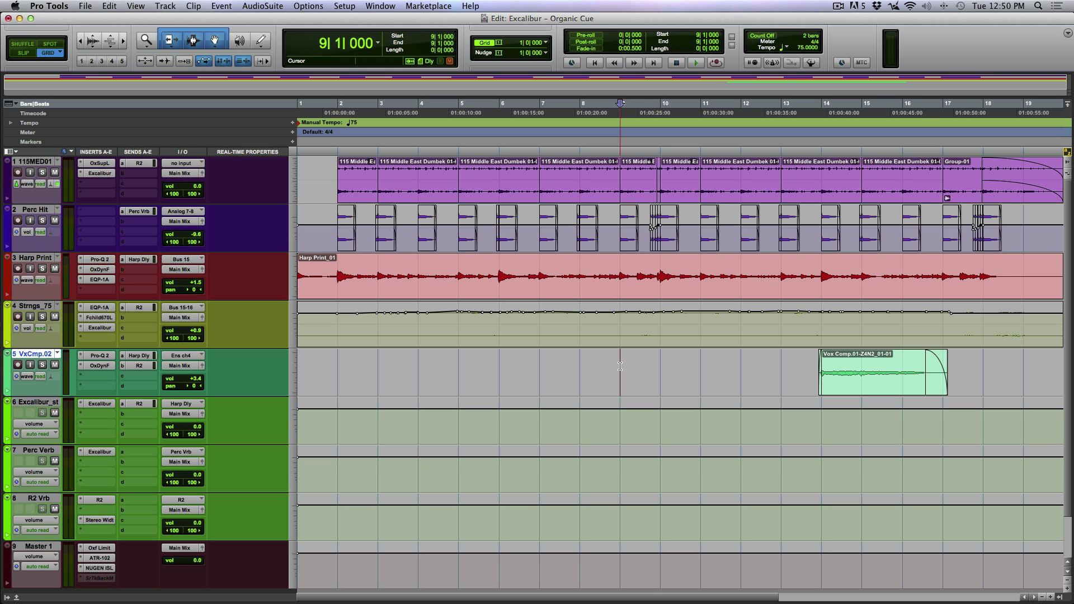
Step: Inspect the settings of Voice2, Voice3 and Voice4 in the Excalibur_st aux's X-Delay 02 preset, and close the plug-in
key(super+equal)
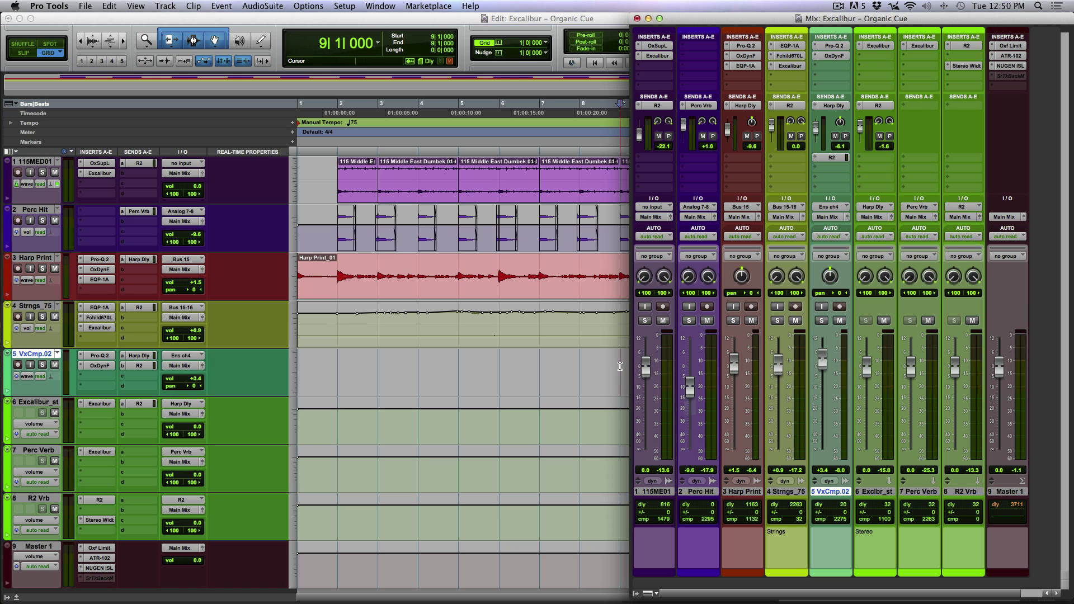
click(878, 46)
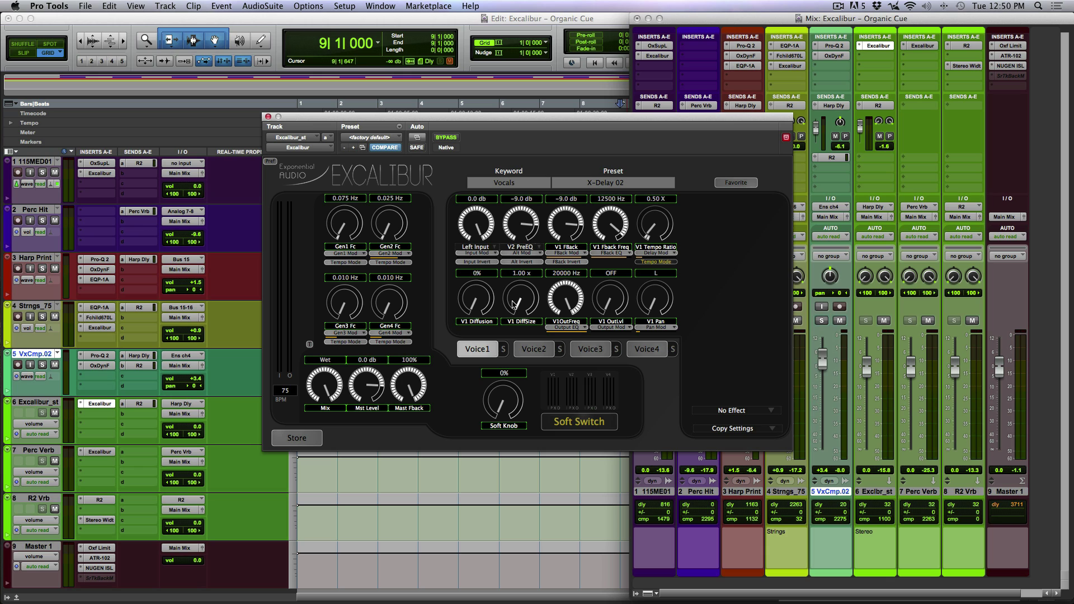
click(545, 351)
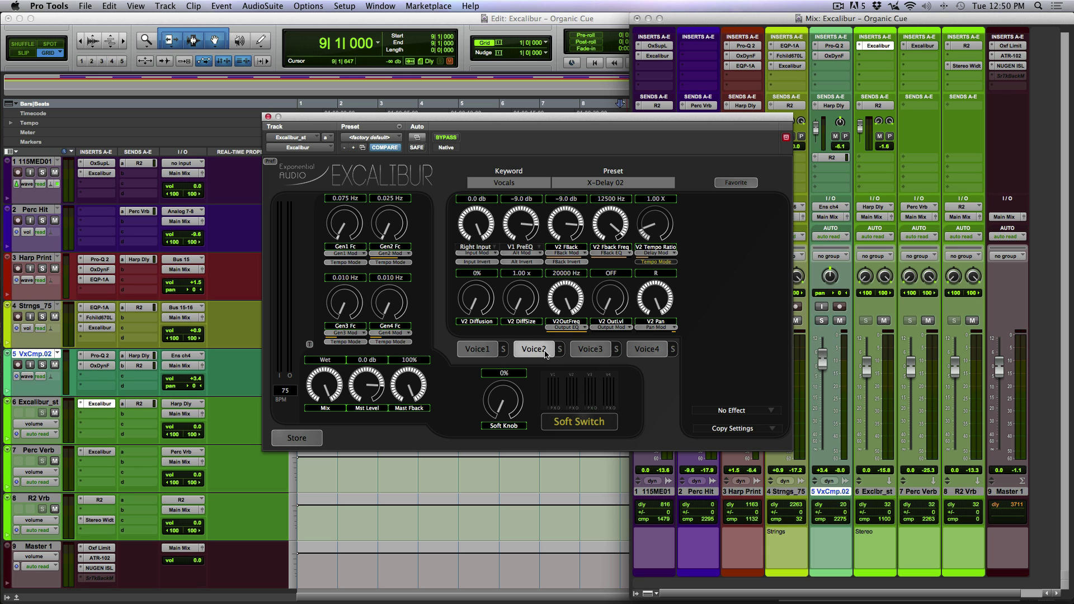
click(590, 349)
click(647, 353)
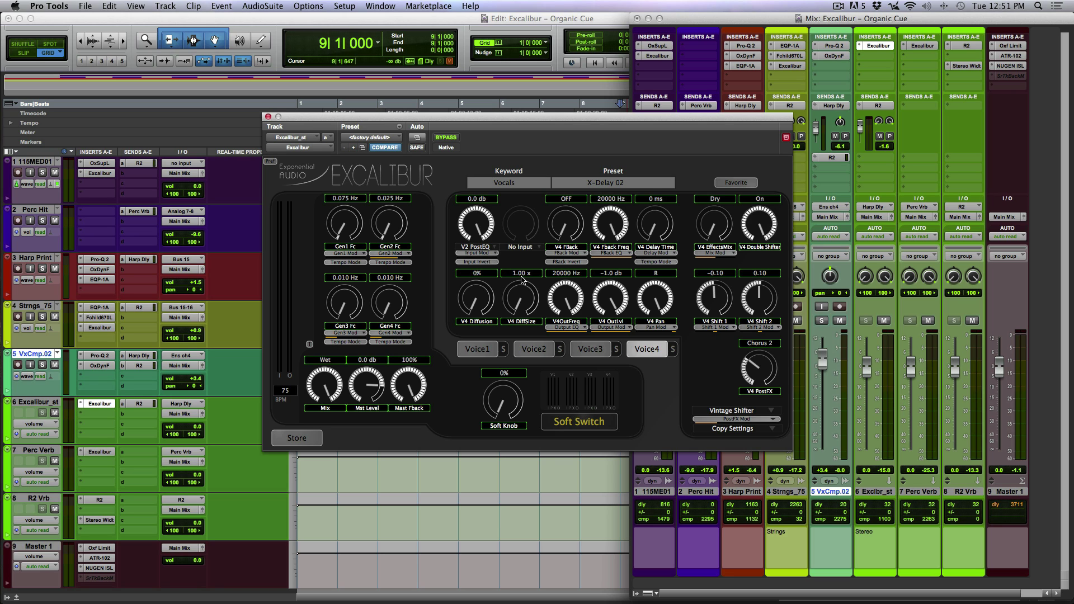
key(super+w)
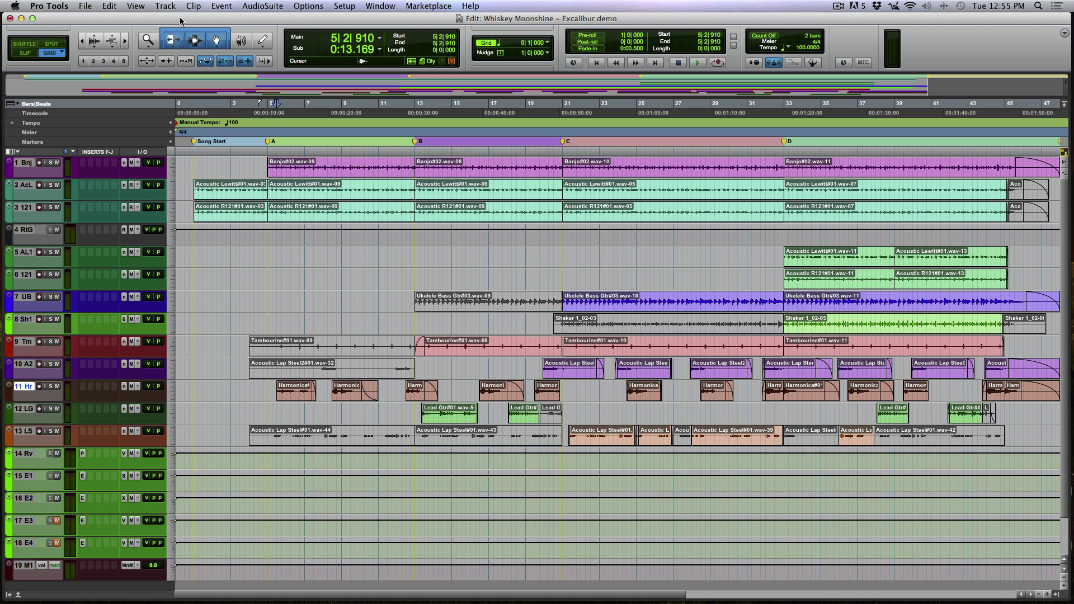
Step: Play the Whiskey Moonshine session from the start and show its Mix window
key(Return)
key(space)
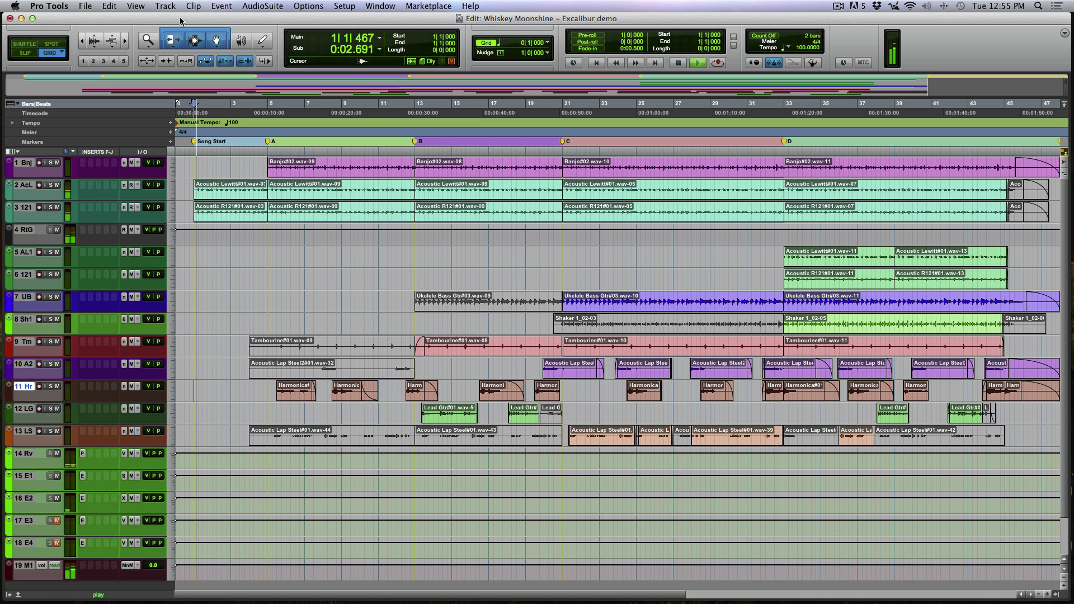
key(super+equal)
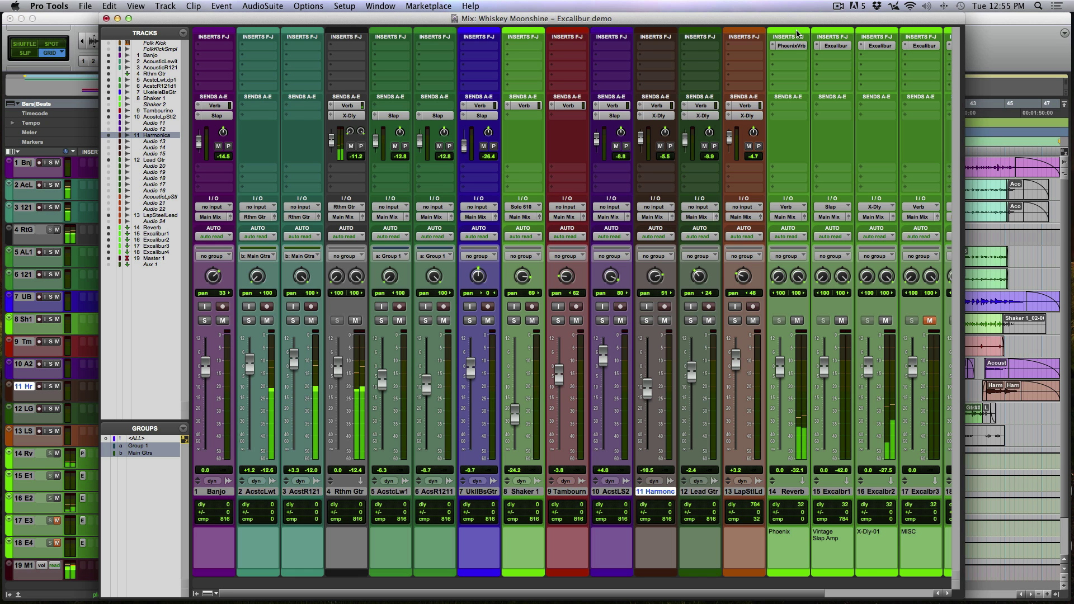
Step: Inspect the Excalibur presets X-Delay 01 on the Excalibr2 aux and Vintage Slap Amp 2 on Excalibr1 during playback, and close the plug-in
click(890, 47)
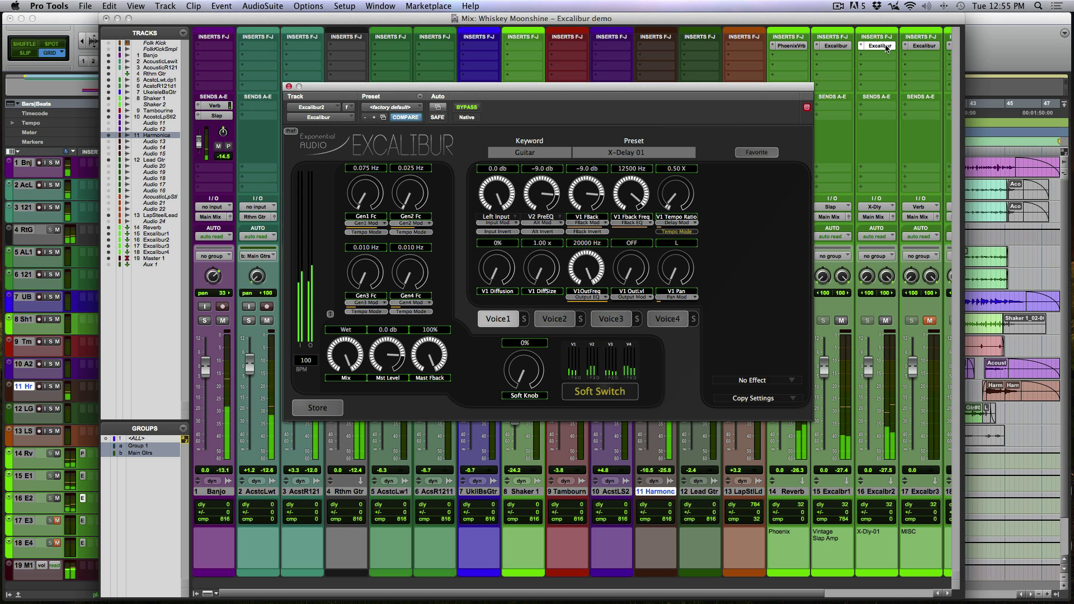
click(836, 46)
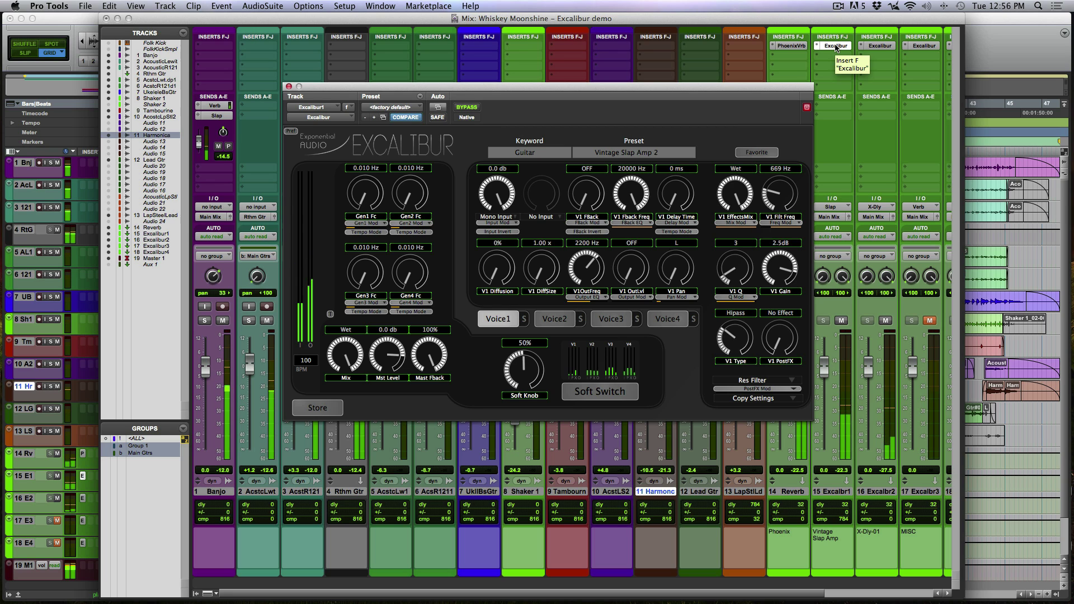
click(882, 49)
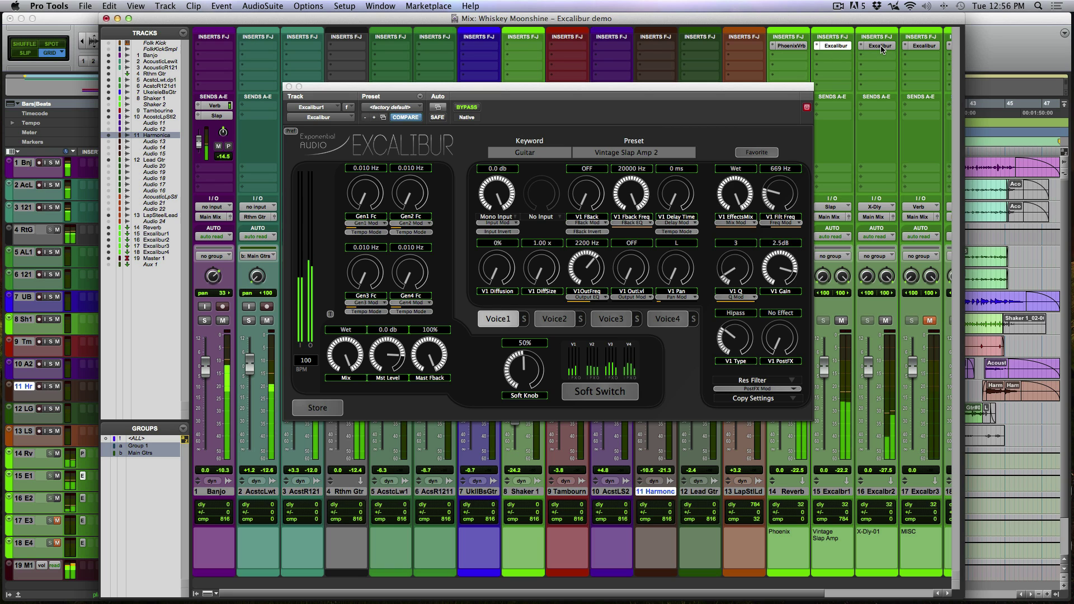
click(882, 47)
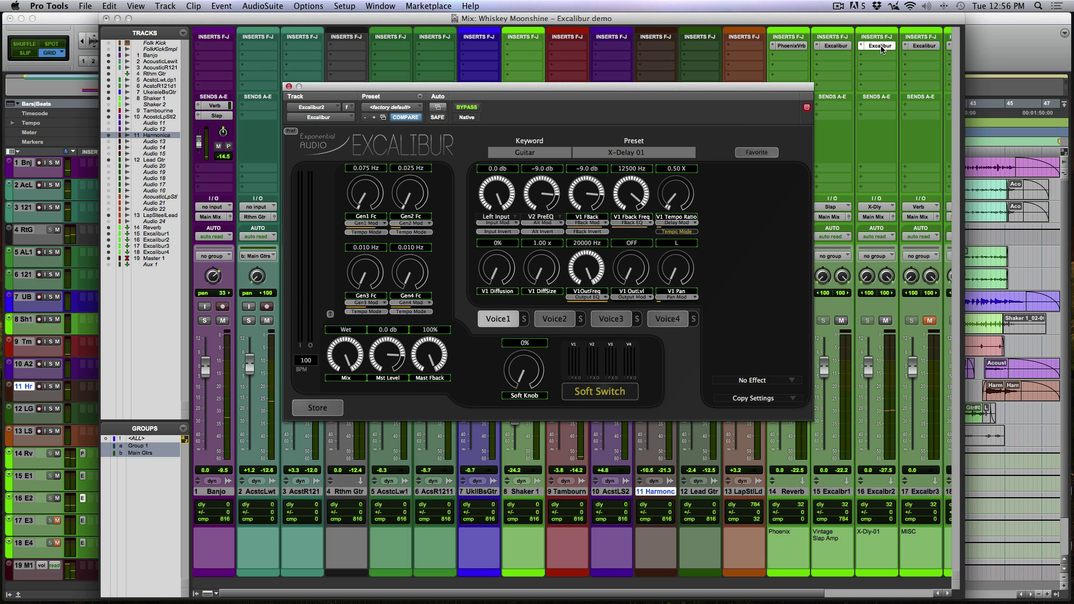
click(882, 47)
Step: Solo the grouped AcstcLwt and AcstR121 guitar tracks, play them from the start, and mute the Reverb aux
key(super+equal)
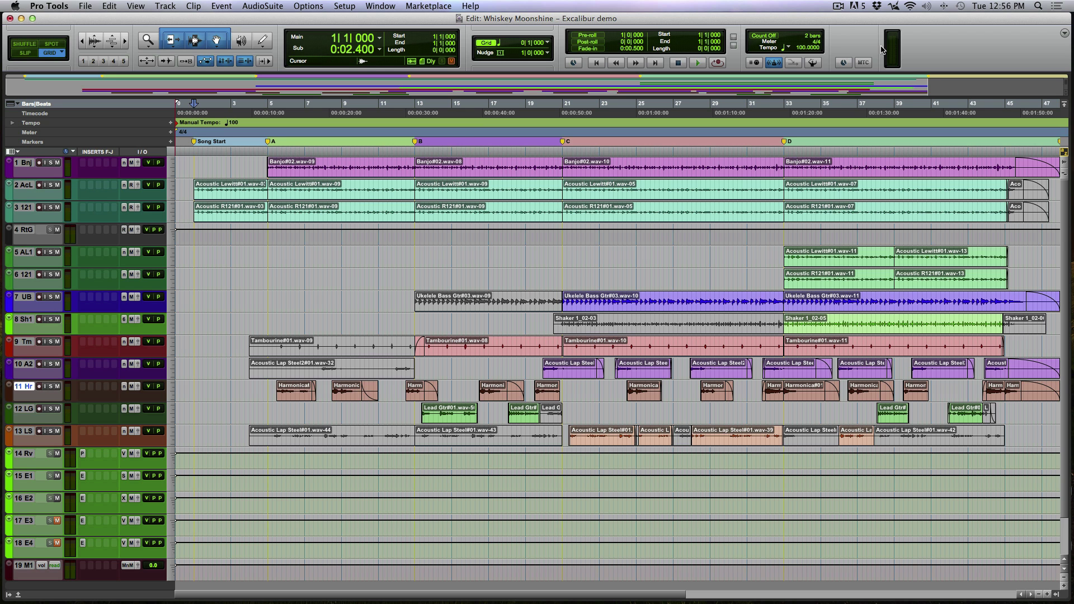
key(super+equal)
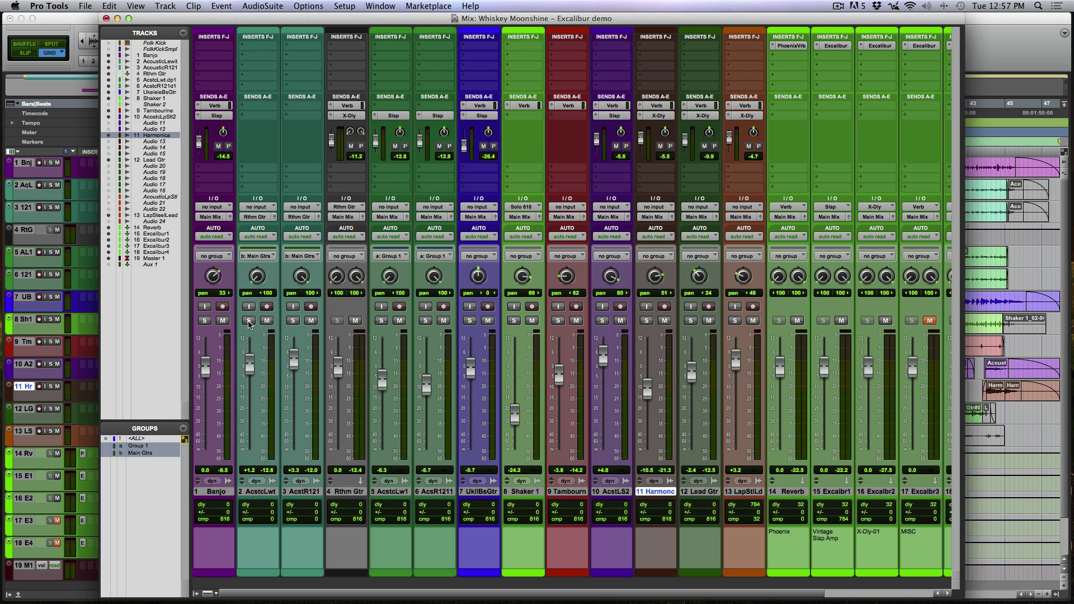
click(249, 321)
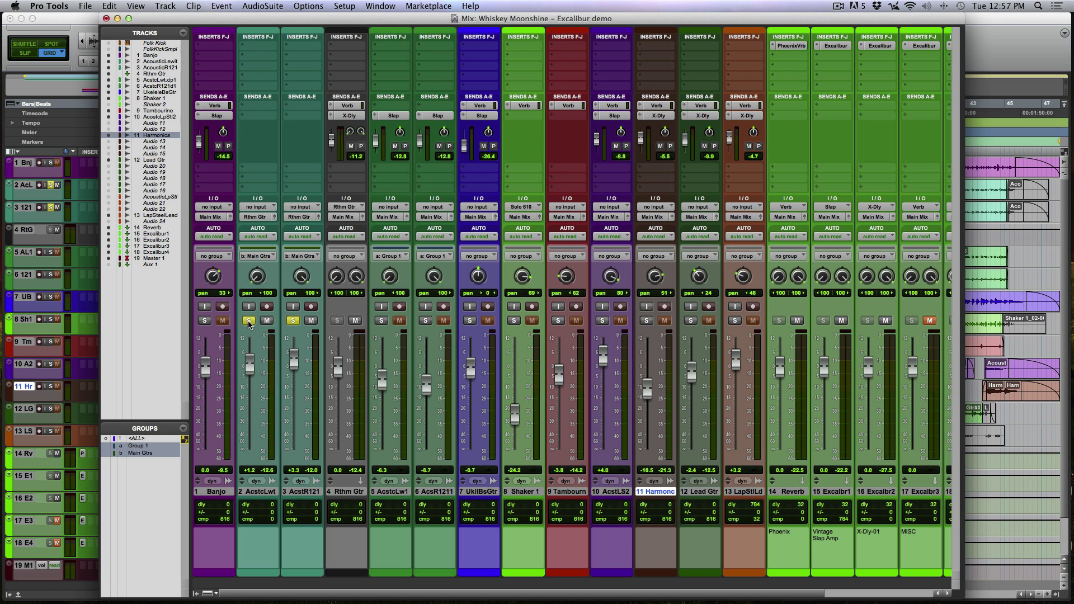
key(space)
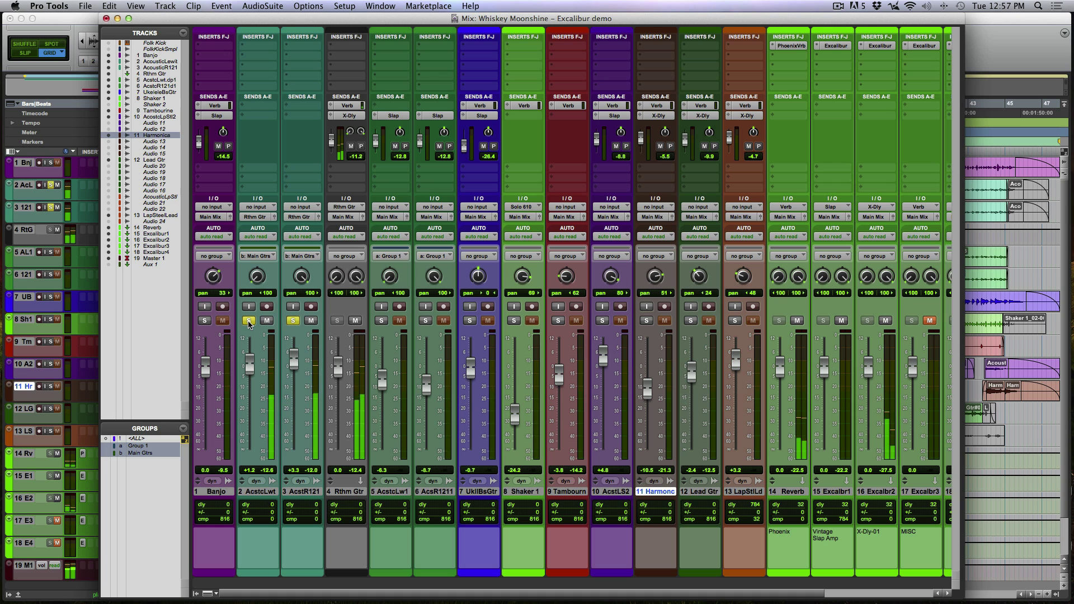
click(797, 321)
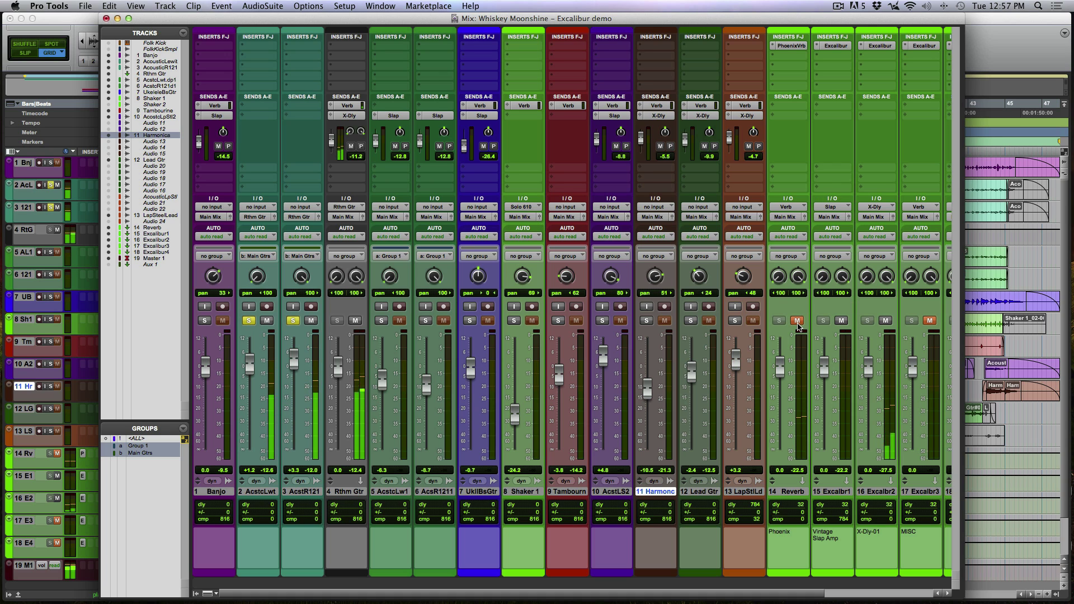
Step: Inspect the Excalibr2 aux's X-Delay 01 settings and Excalibur's Global Preferences, and close the plug-in
click(879, 47)
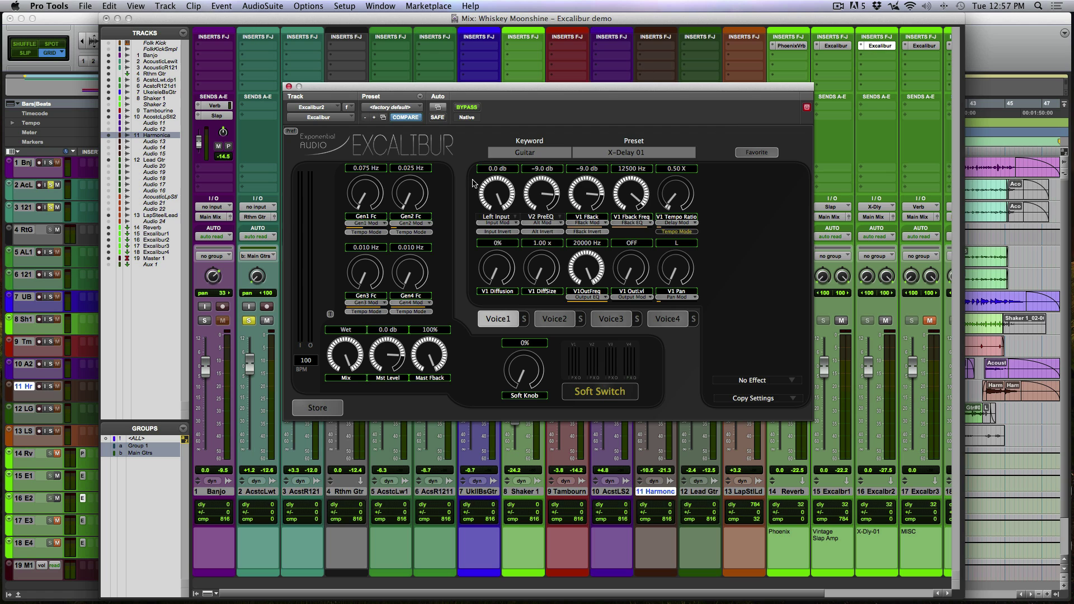
click(292, 132)
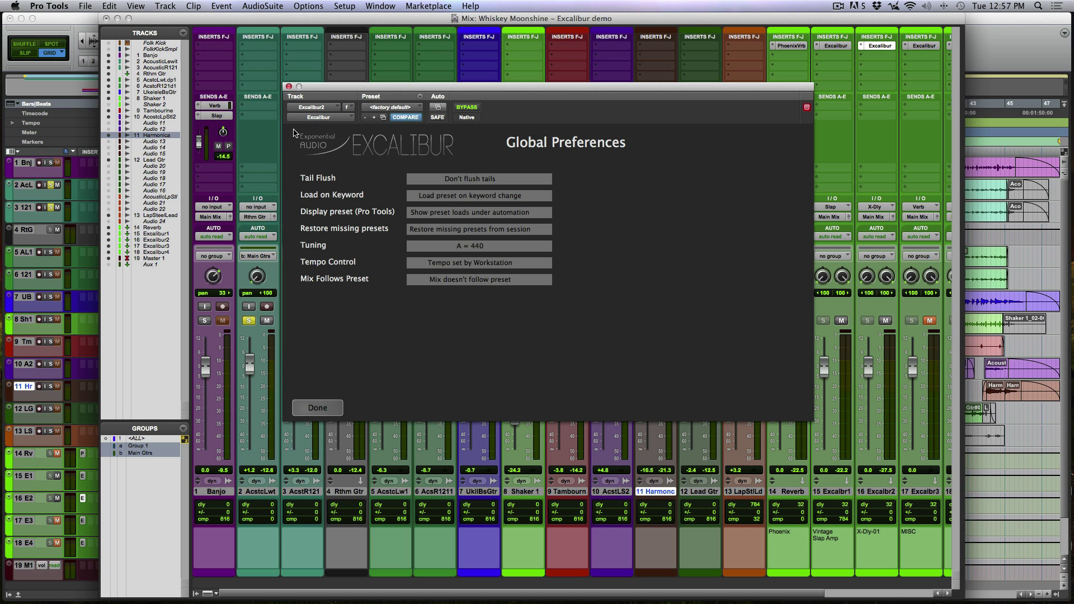
click(317, 413)
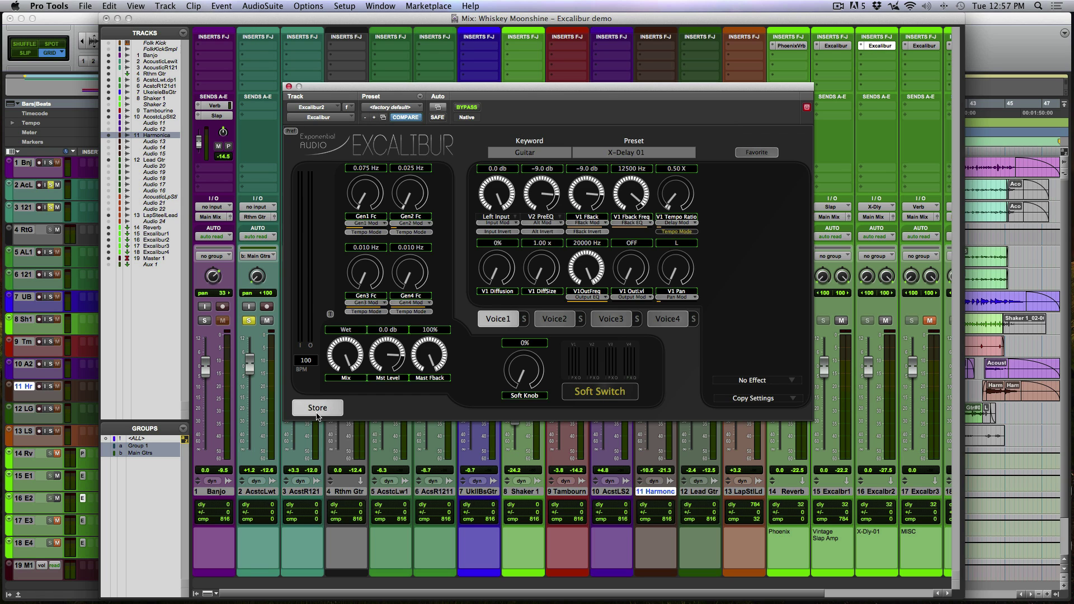
click(288, 86)
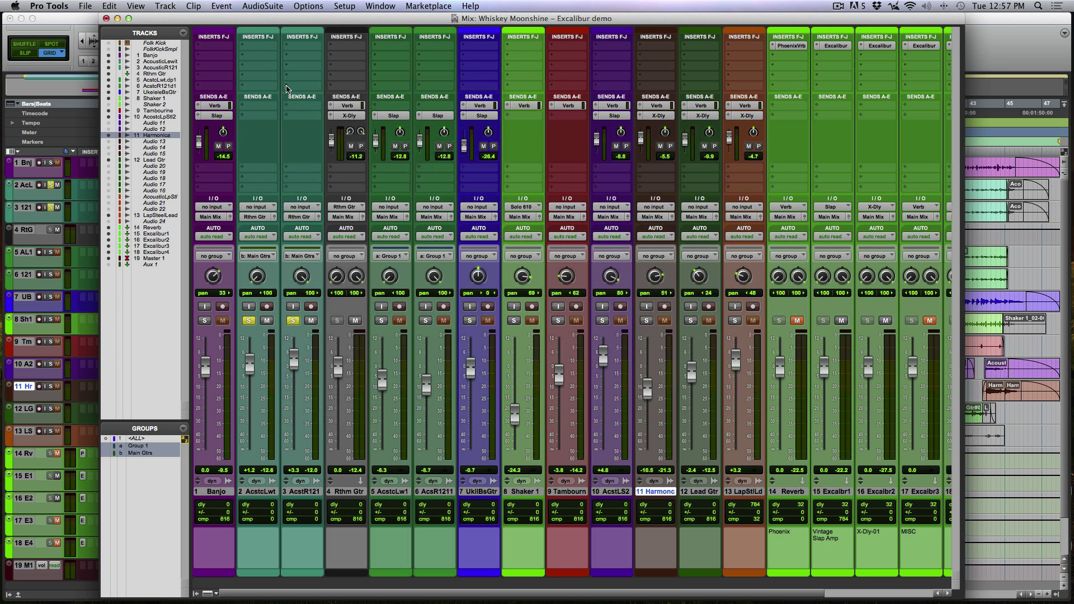
Step: Unmute the Reverb aux, solo the Banjo track in place of the guitars, and play it from its first clip at bar 5
click(798, 321)
key(super+equal)
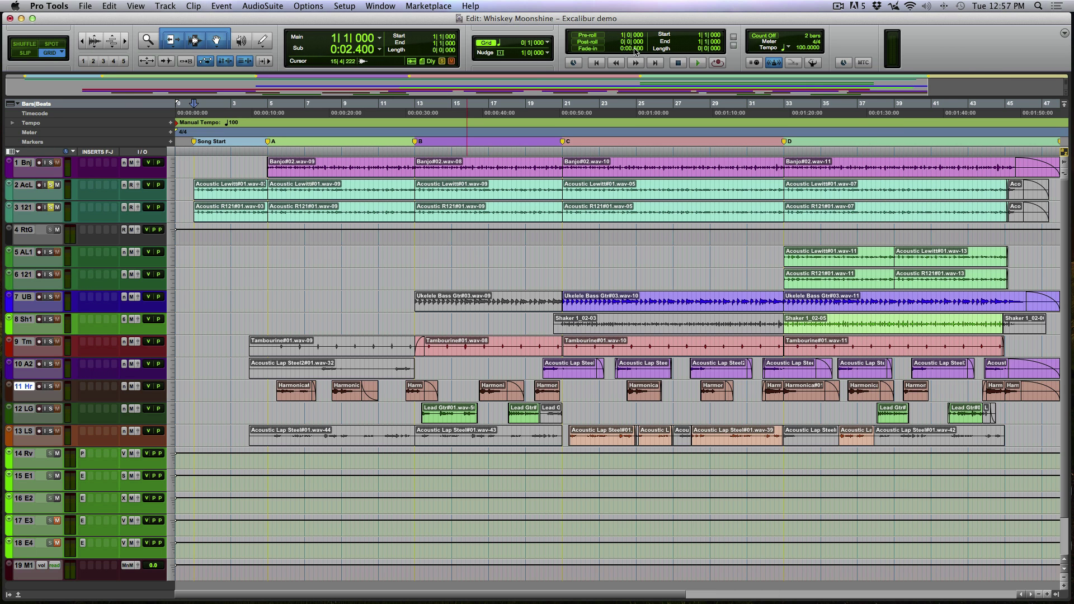
click(25, 163)
key(shift+s)
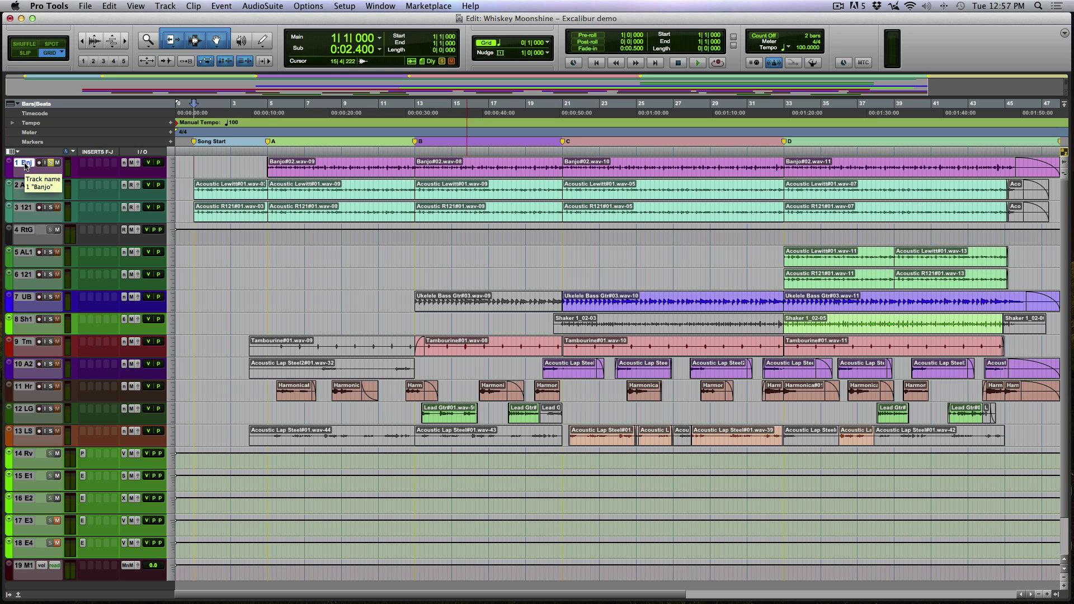
key(Tab)
key(super+equal)
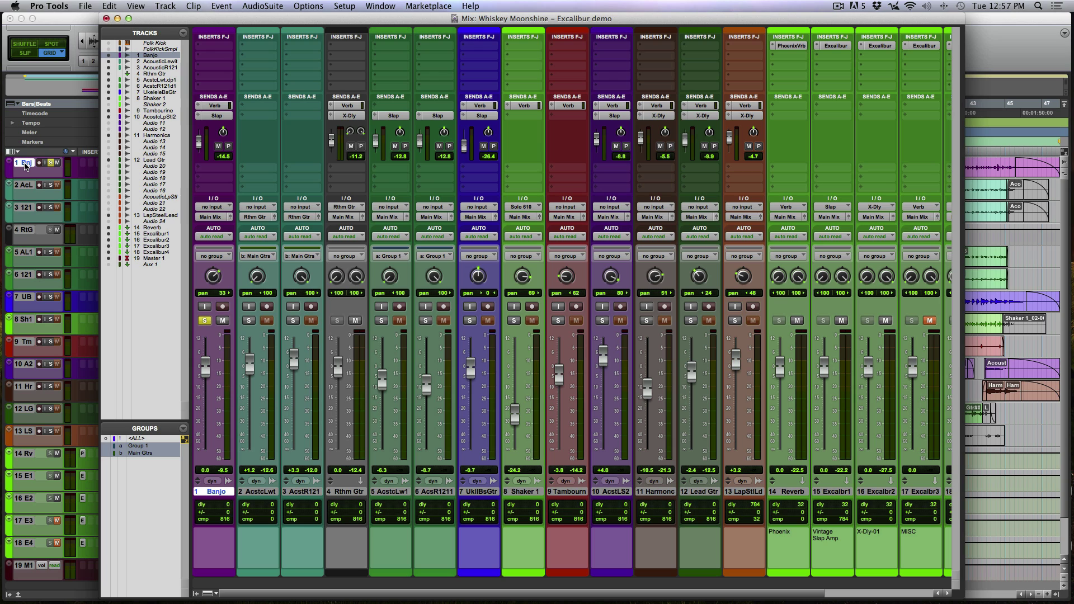
key(space)
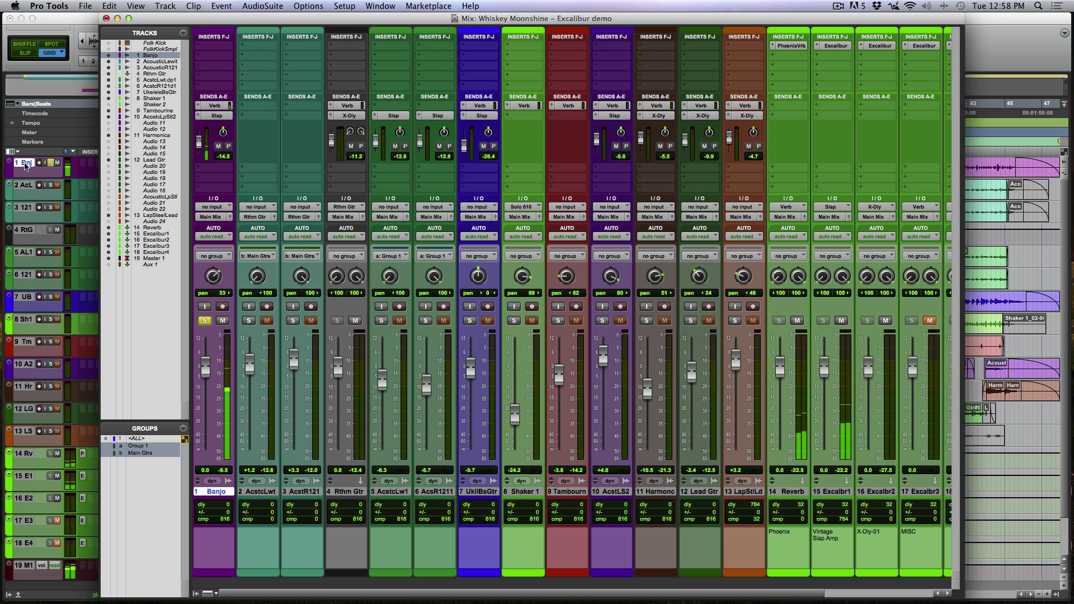
Step: Mute the Reverb aux to hear the banjo's slap, inspect Excalibr1's Vintage Slap Amp 2 preset, and close the plug-in
click(798, 321)
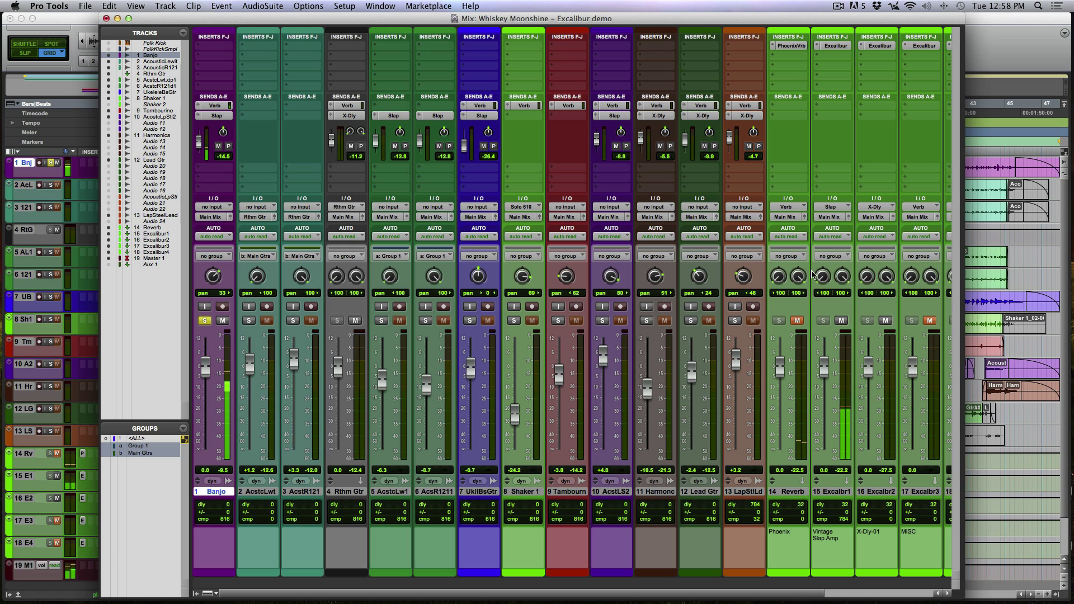
click(836, 46)
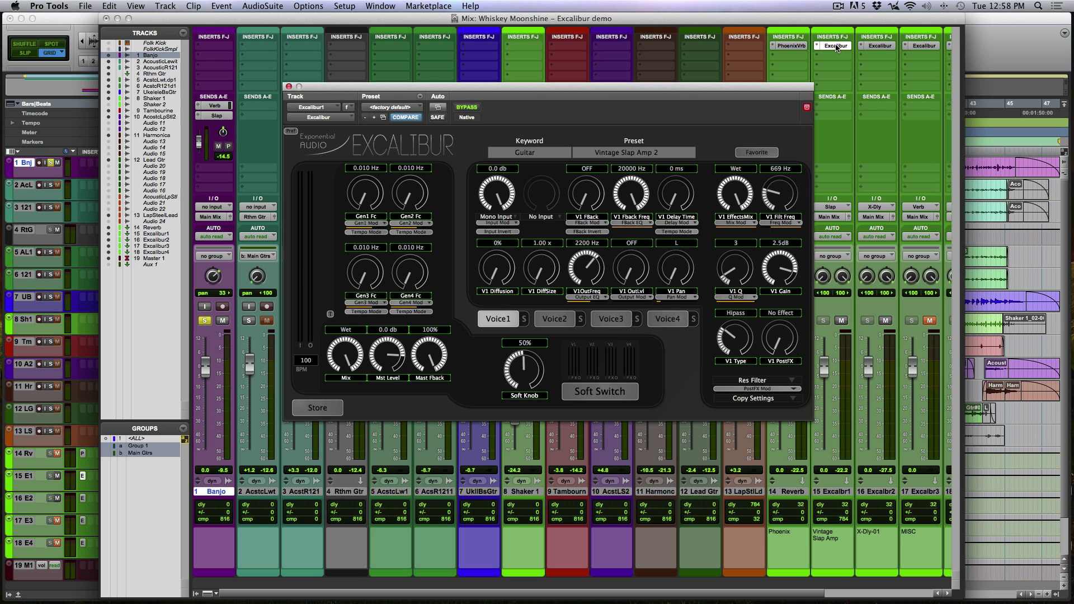
key(space)
click(836, 46)
Step: Go to track 10, AcstcLS2, in the Edit window and enlarge it to fill the view
key(super+equal)
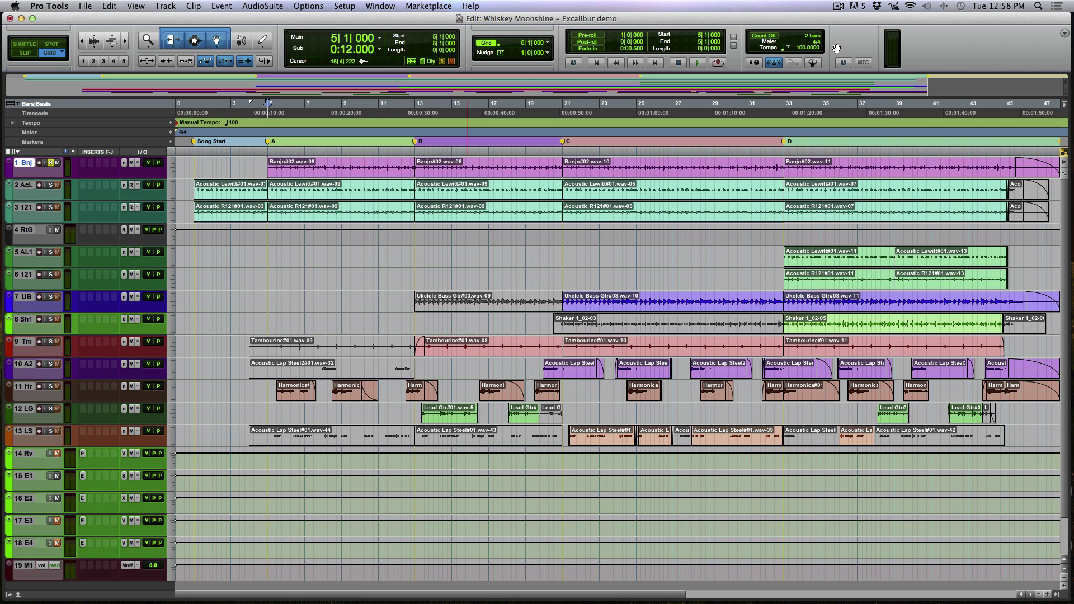
key(super+alt+f)
text(10)
key(Return)
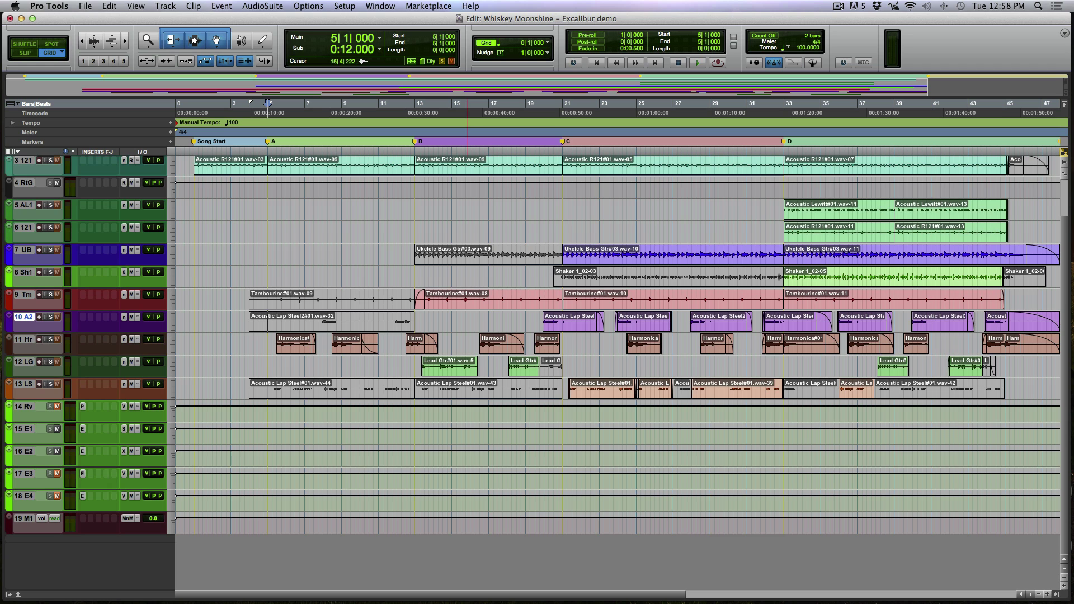
key(ctrl+alt+super+Up)
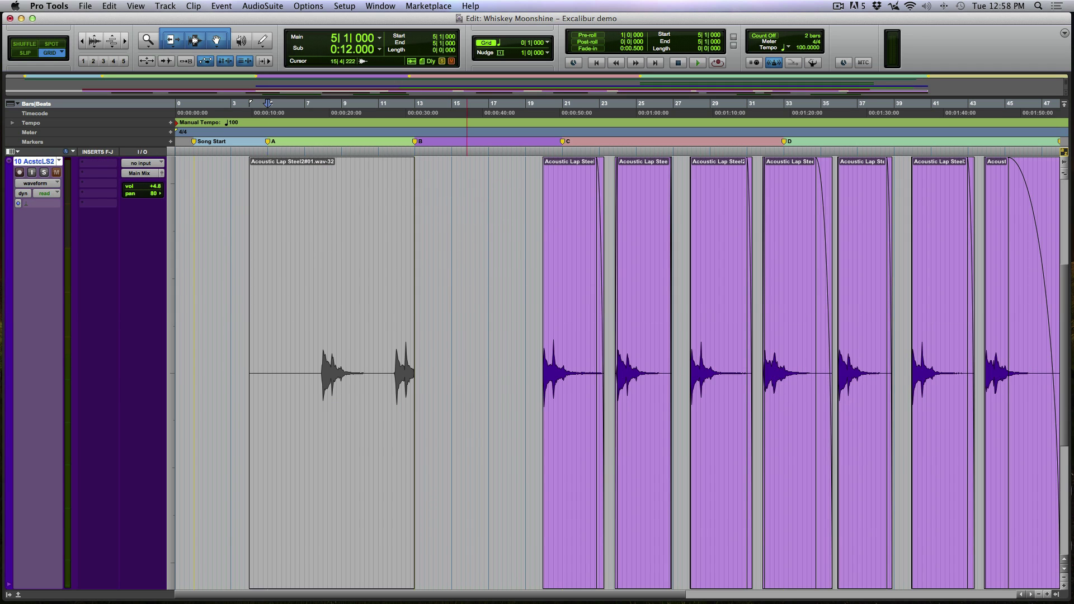
Step: Solo AcstcLS2 and play it from its first unmuted clip in bar 19, toggling the Excalibr1 aux's mute and unmuting the Reverb aux
click(466, 234)
key(Tab)
key(super+equal)
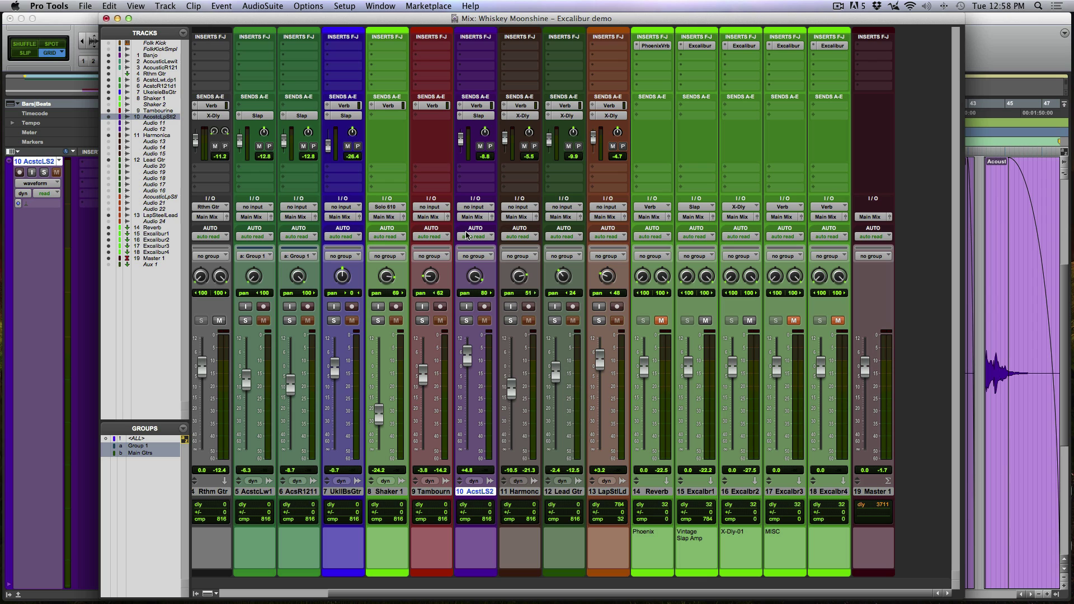
key(shift+s)
key(space)
click(706, 321)
click(661, 320)
Step: Return the Edit window to all tracks, solo the Harmonica track with playback set to its clip in bar 16, and mute the Reverb aux
key(super+equal)
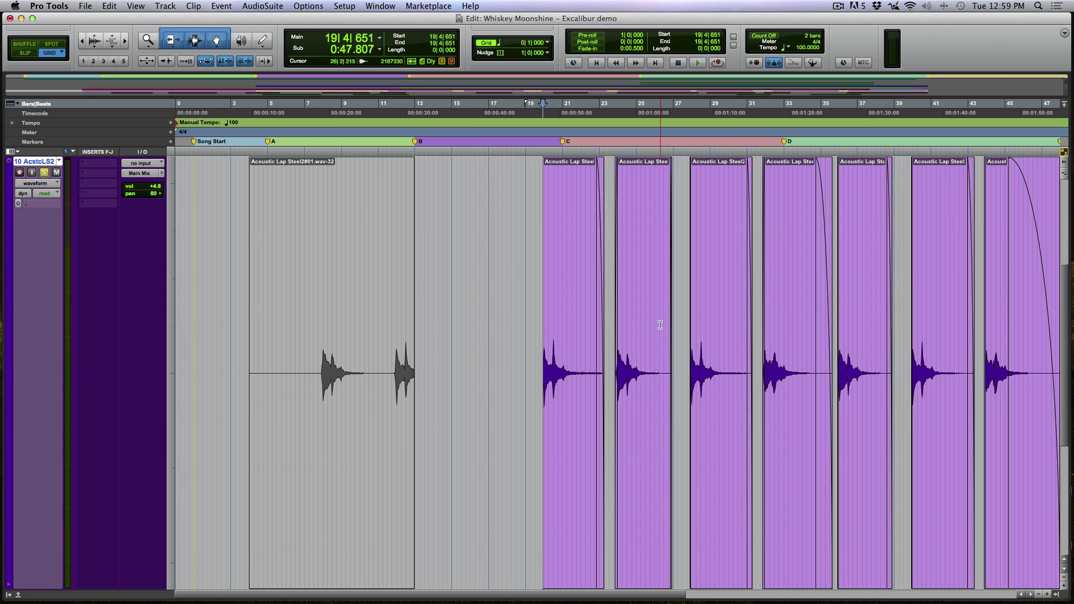
key(e)
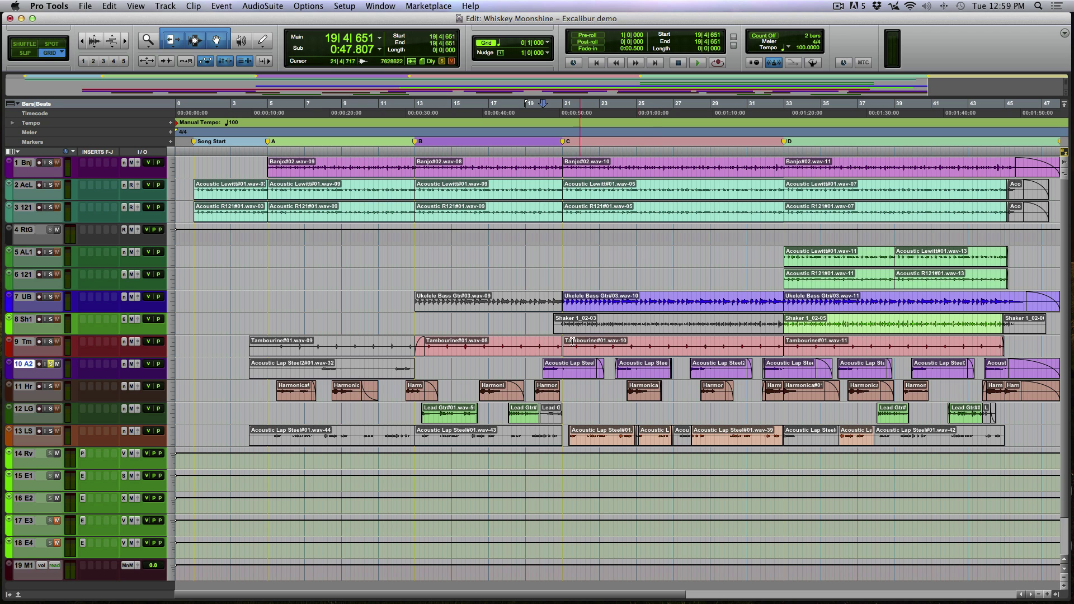
click(469, 387)
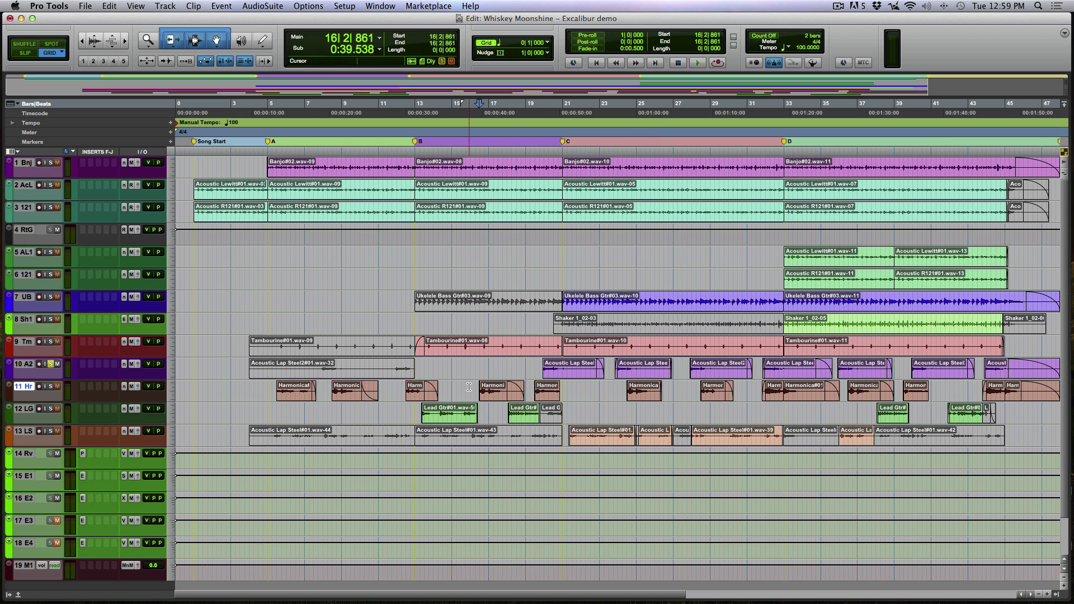
key(shift+s)
key(super+equal)
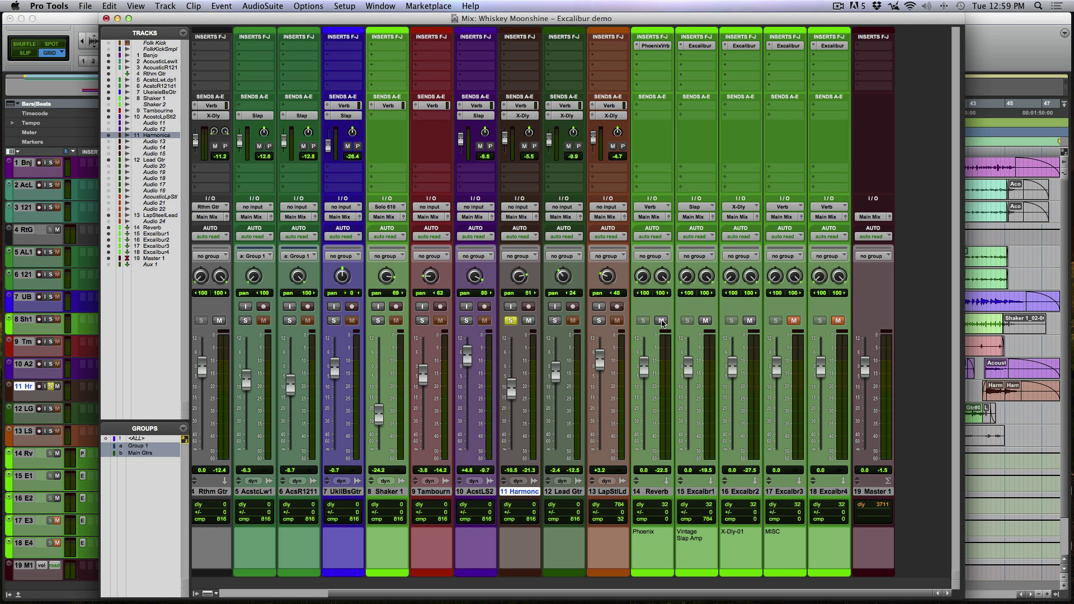
click(662, 321)
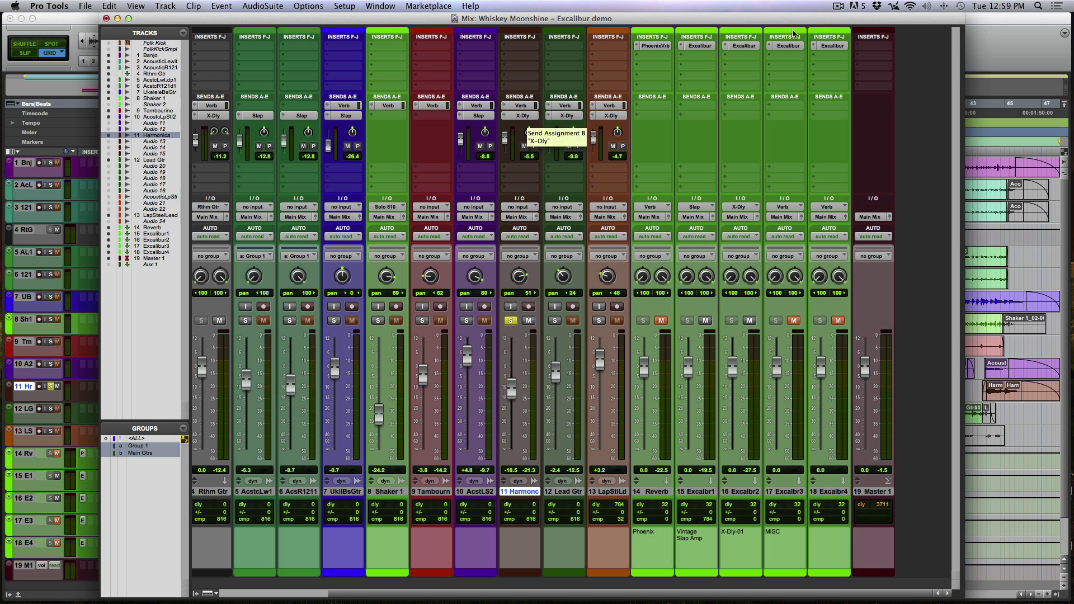
Step: Open Excalibur on the Excalibr2 aux, show and solo Voice3, and play the harmonica through it
click(742, 47)
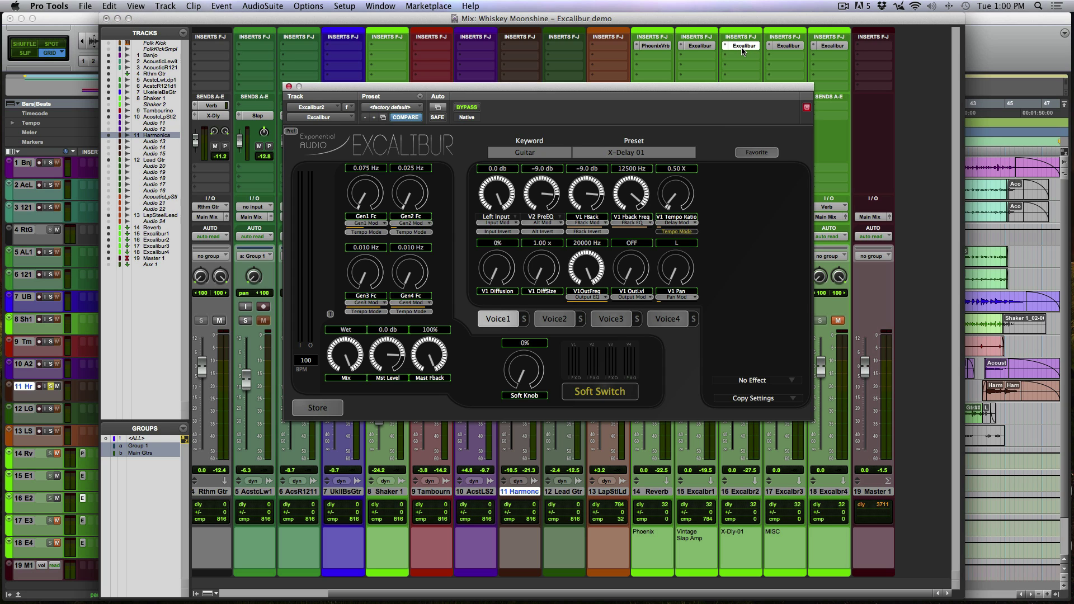
key(space)
click(618, 323)
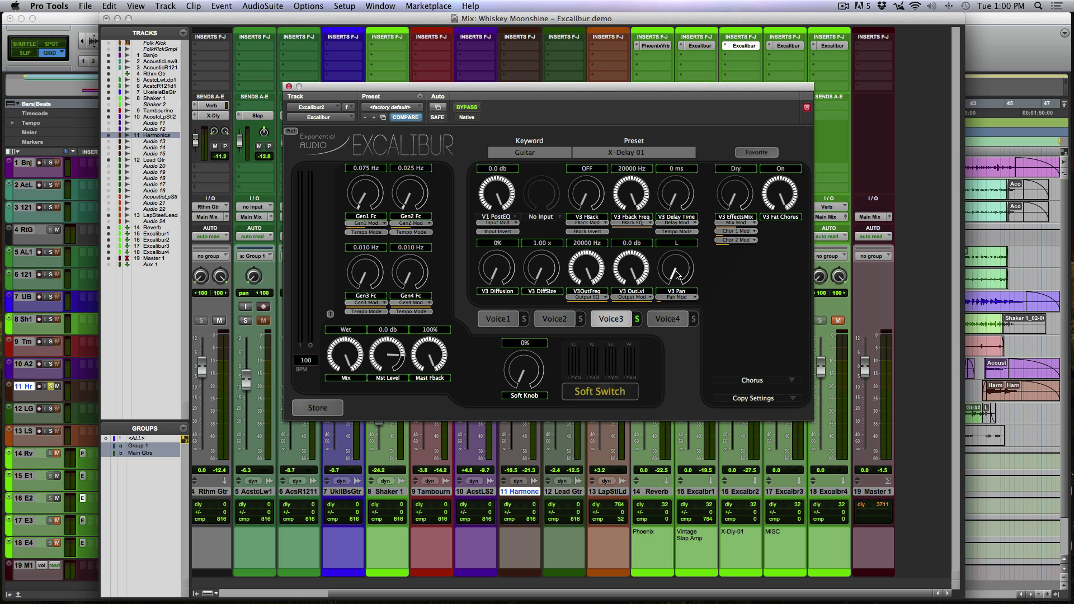
key(space)
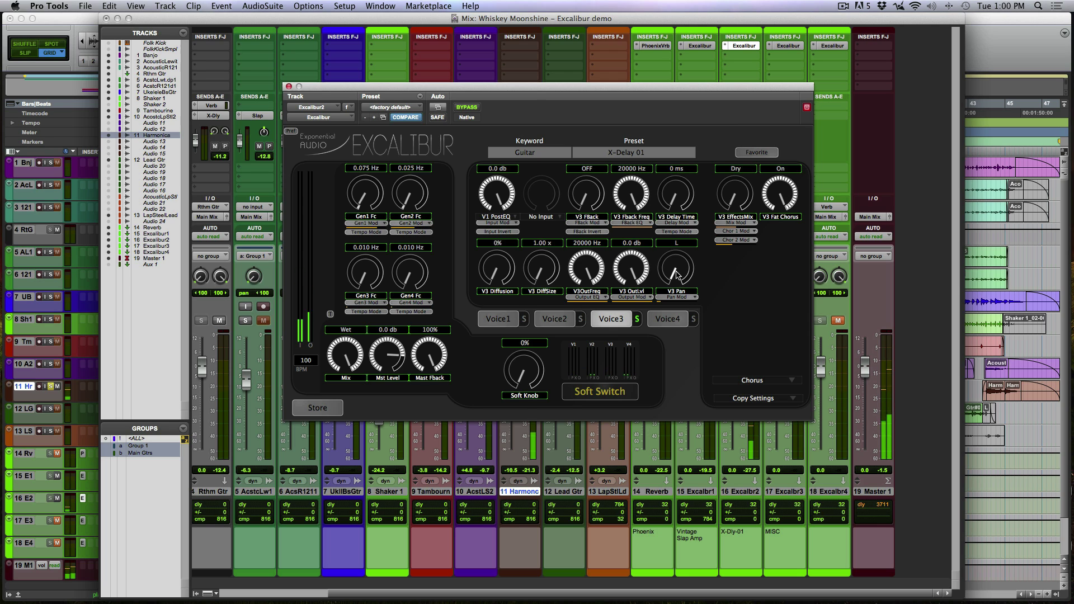
Step: Try a different pan for Voice3 and reset it to L, and audition Voice4 using its solo switch
drag(676, 274, 673, 240)
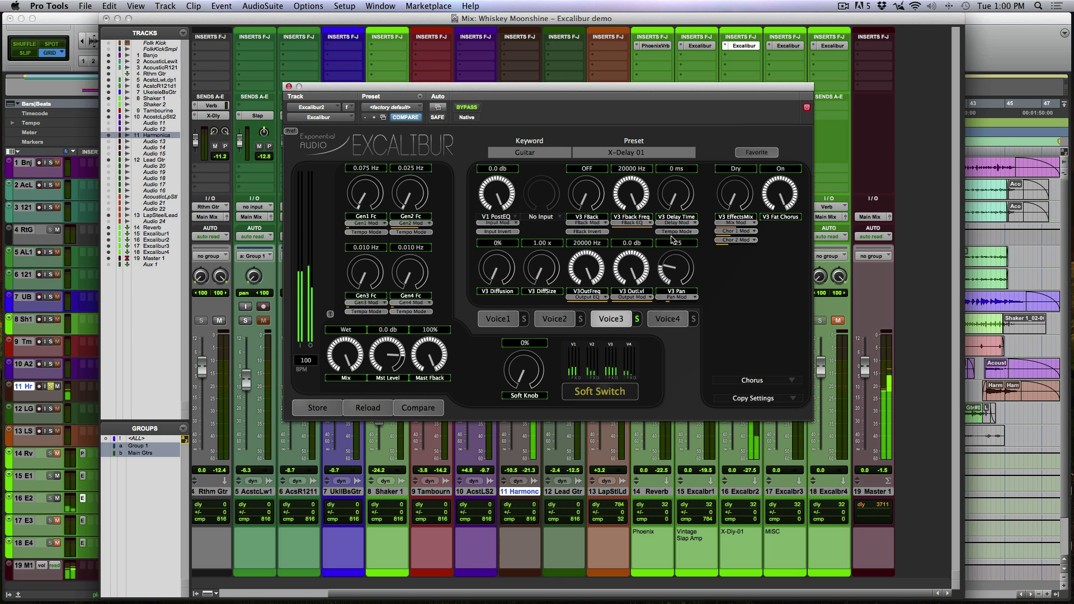
alt+click(675, 275)
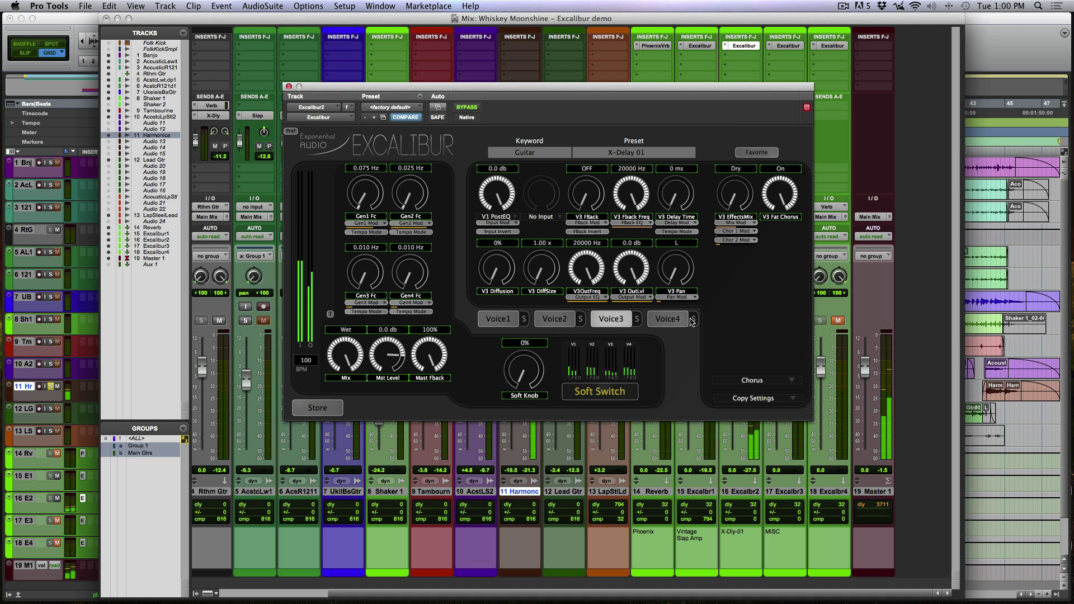
click(673, 320)
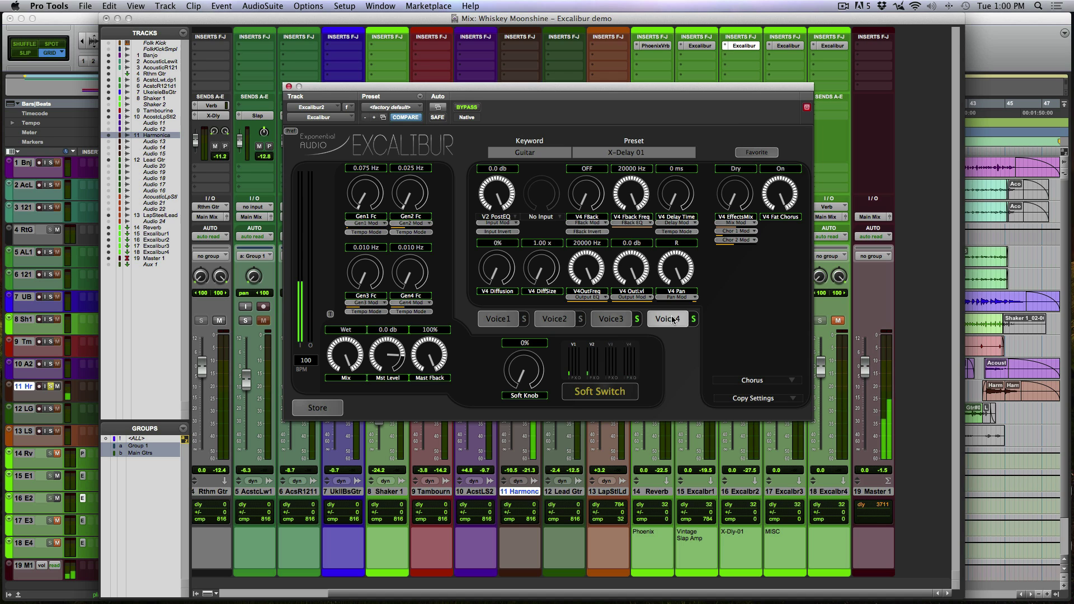
click(694, 319)
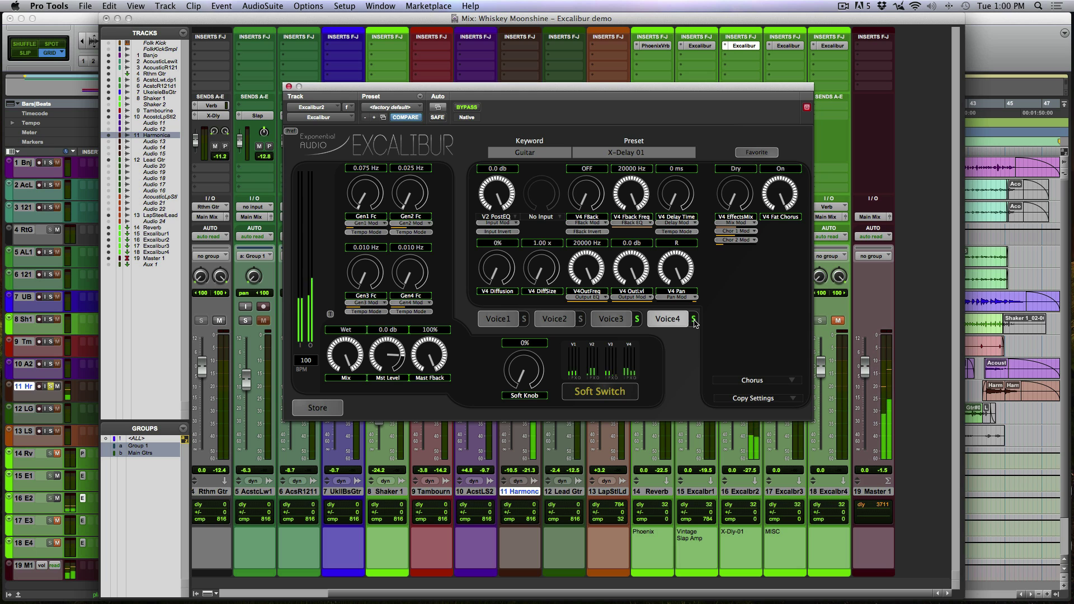
Step: Turn off Voice3's solo, close the Excalibur window, and unmute the Reverb aux to hear the harmonica with reverb
click(638, 320)
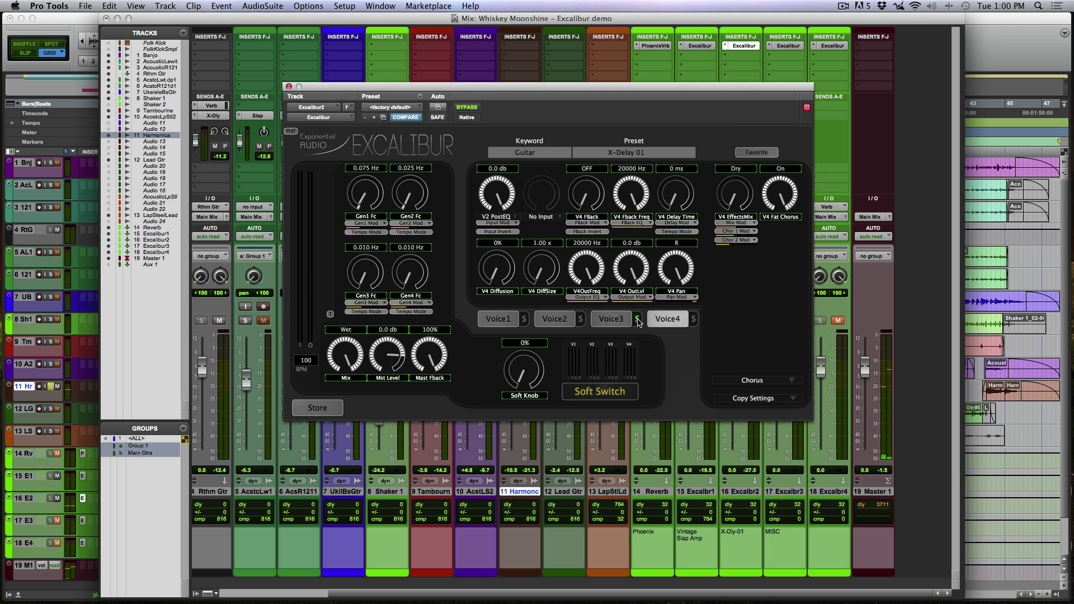
key(super+w)
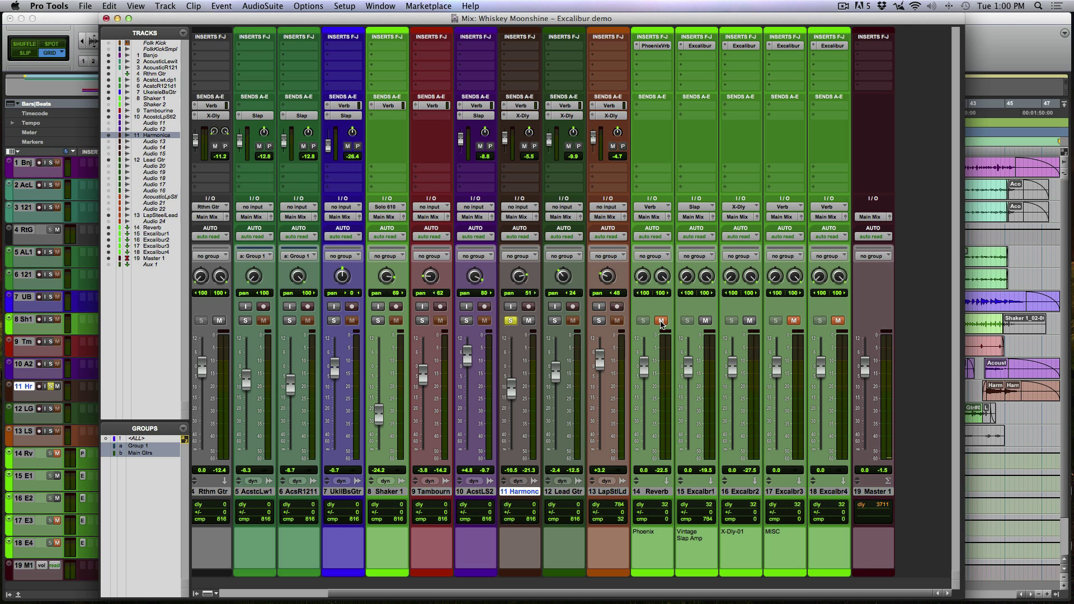
click(661, 321)
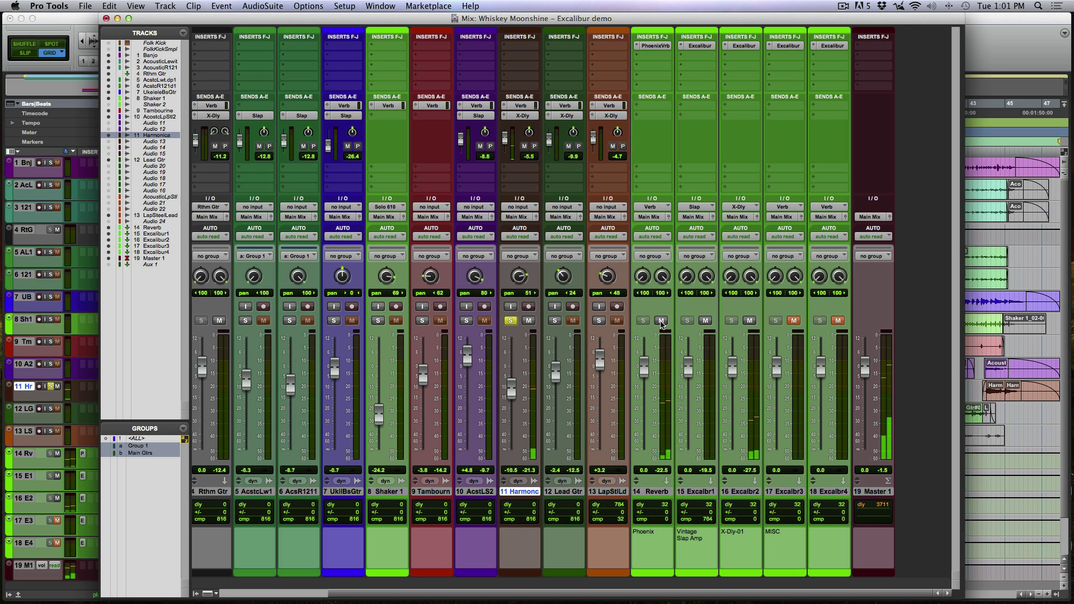
Step: Select the first unmuted lap steel lead clip in bar 21 on track 13 and solo its track in the mixer
key(super+equal)
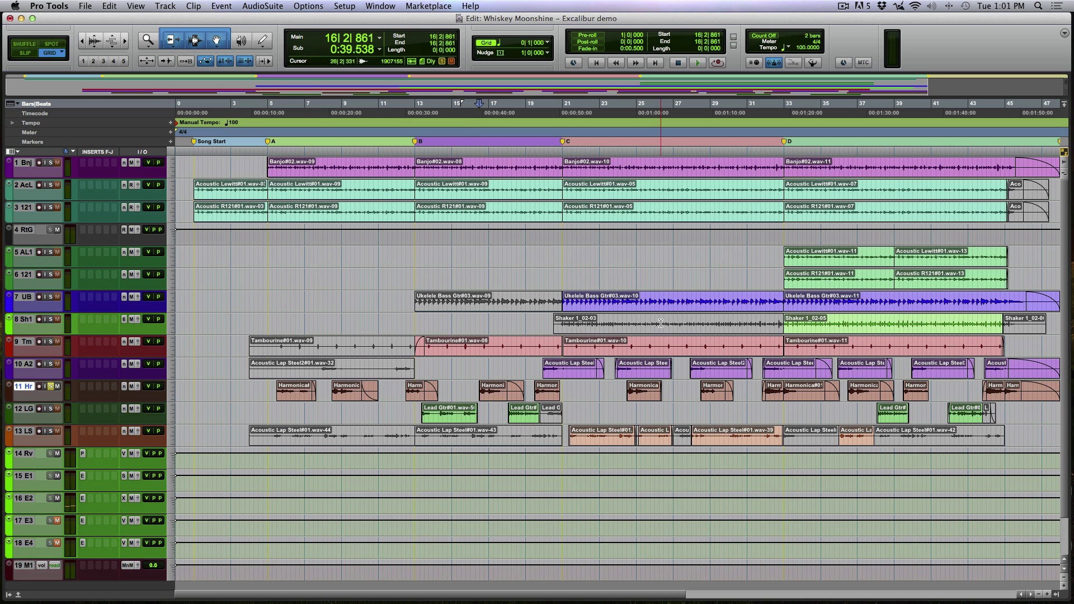
click(605, 442)
key(shift+s)
key(super+equal)
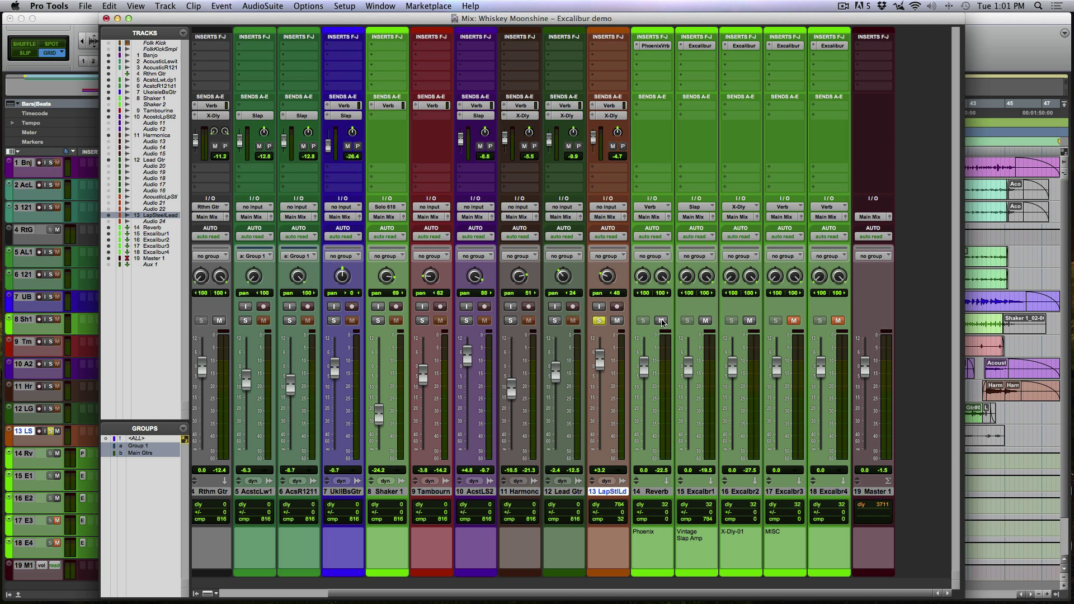
Step: Mute the Reverb aux and audition the lap steel lead while viewing Excalibur on the Excalibr2 aux, then close the plug-in
click(662, 320)
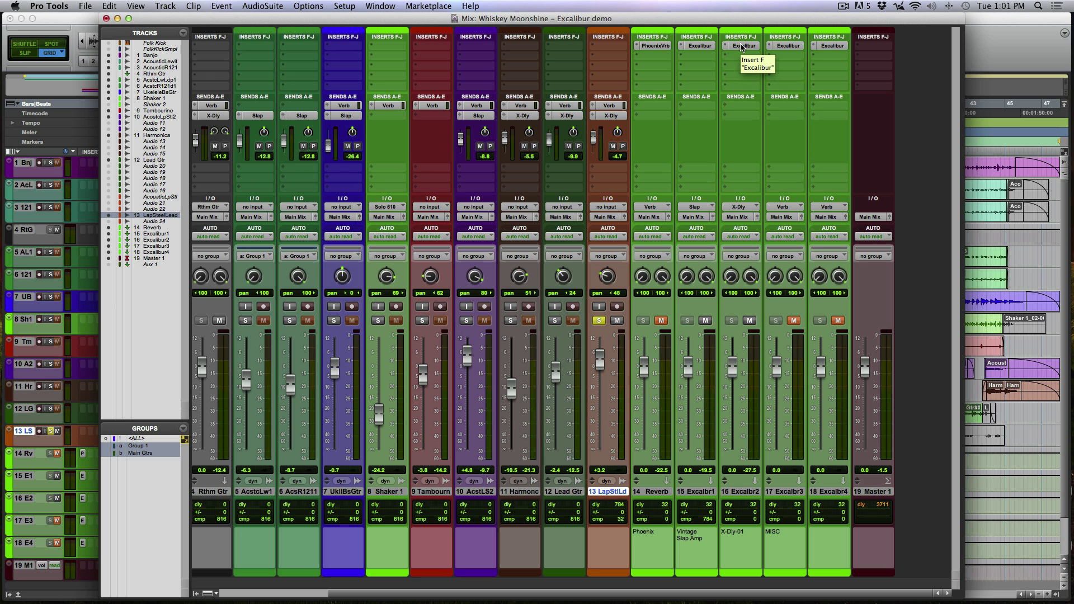
click(742, 46)
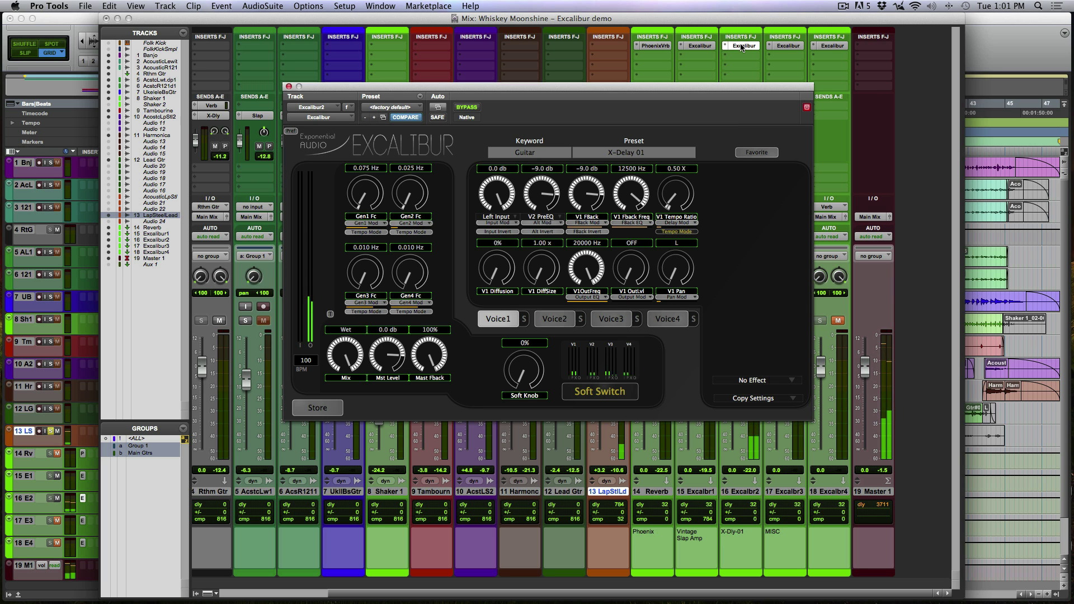
click(742, 47)
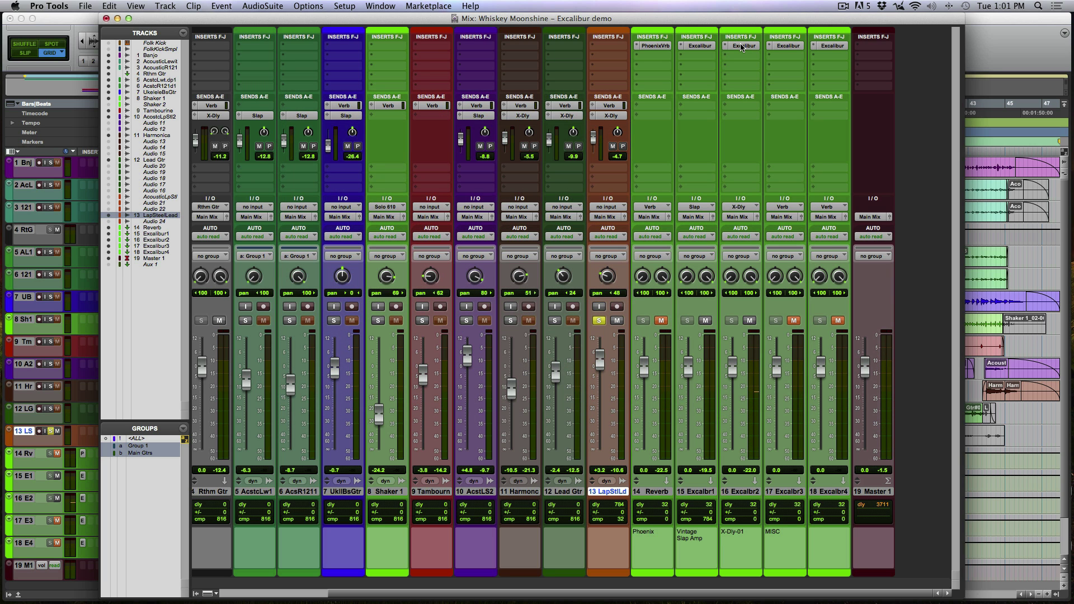
Step: Set playback just before the Lead Gtr clip in bar 13 and solo the Lead Gtr track
key(super+equal)
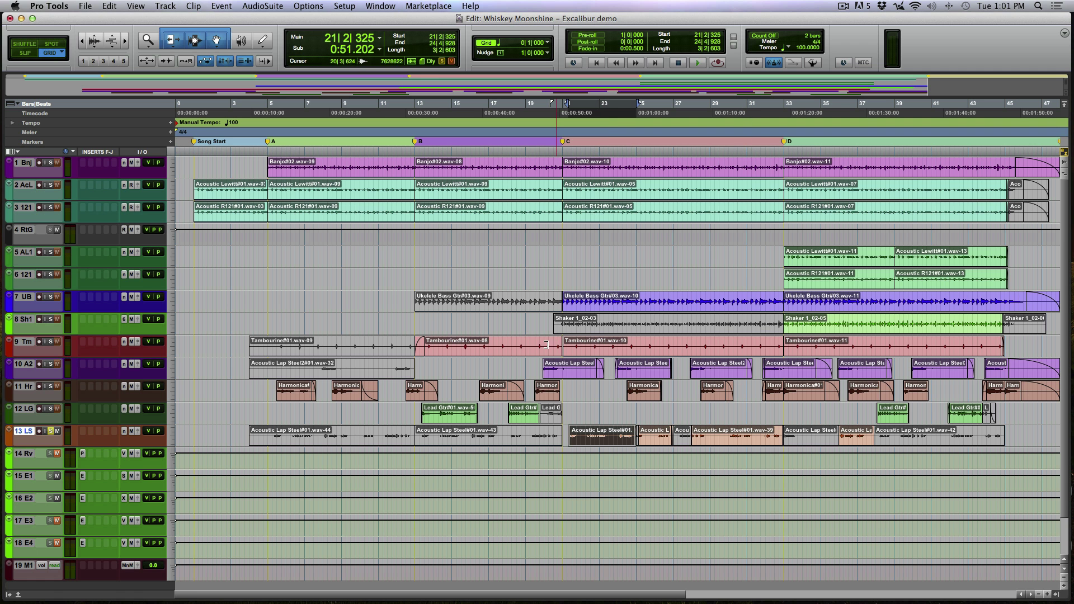
click(414, 410)
key(space)
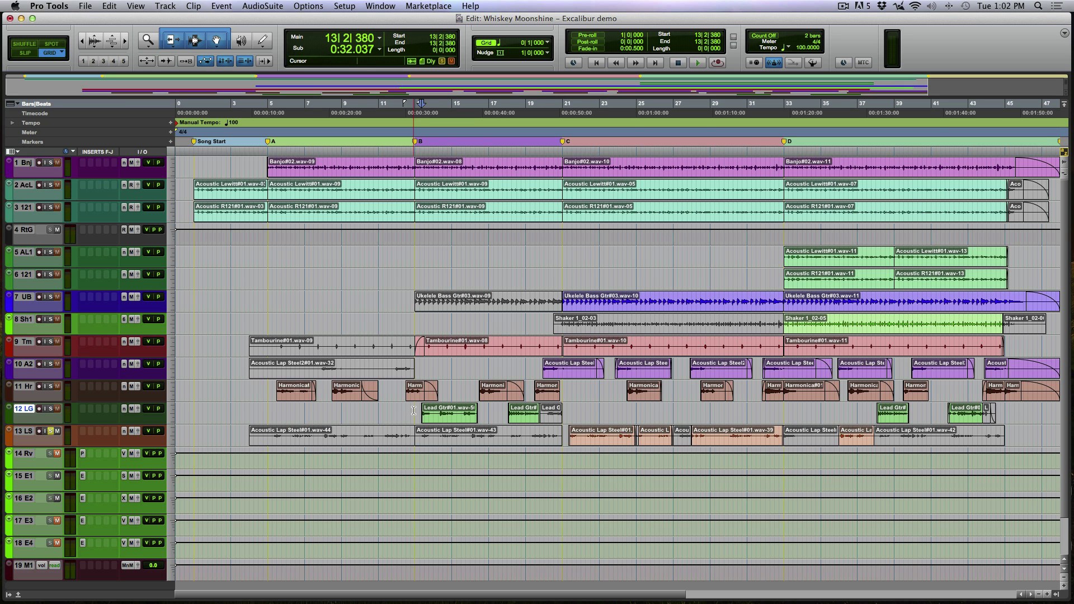
key(shift+s)
key(super+equal)
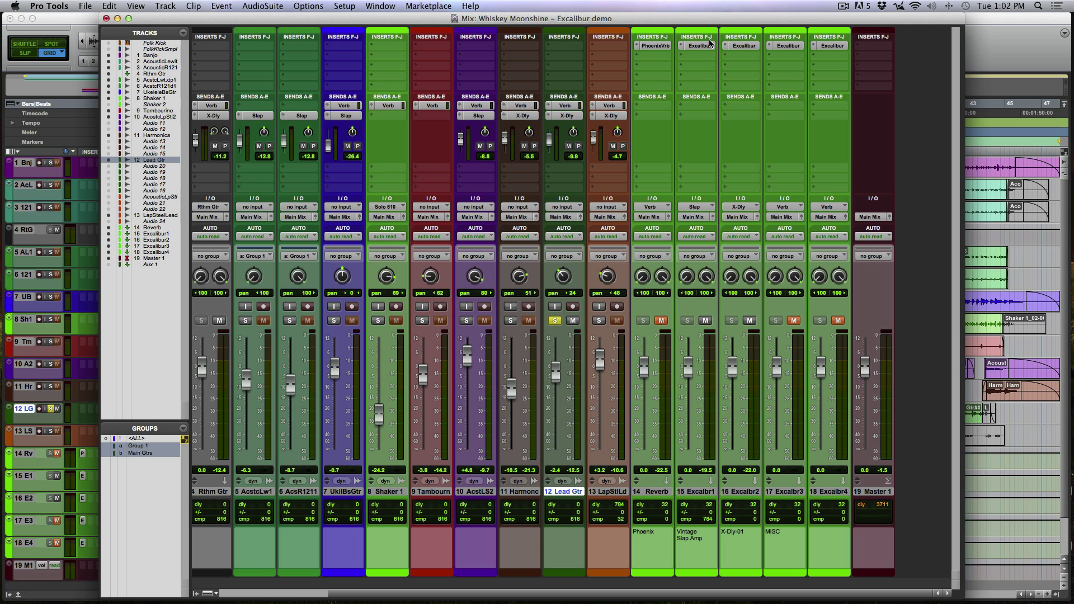
Step: Open Excalibur on the Excalibr2 aux, move its window clear of the aux channels, and unmute the Reverb aux
click(739, 47)
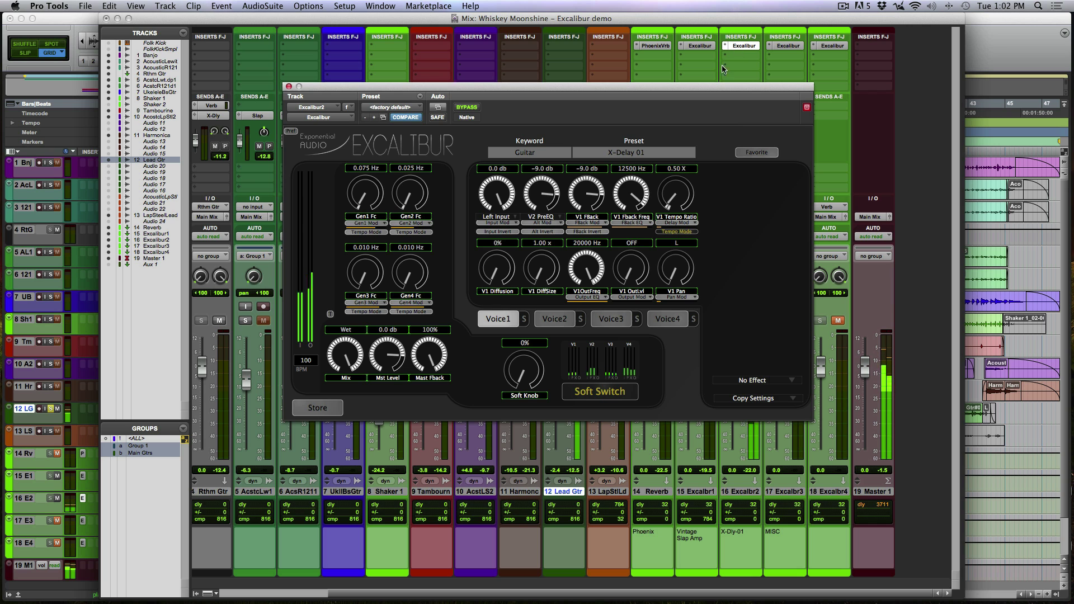
drag(717, 90, 538, 66)
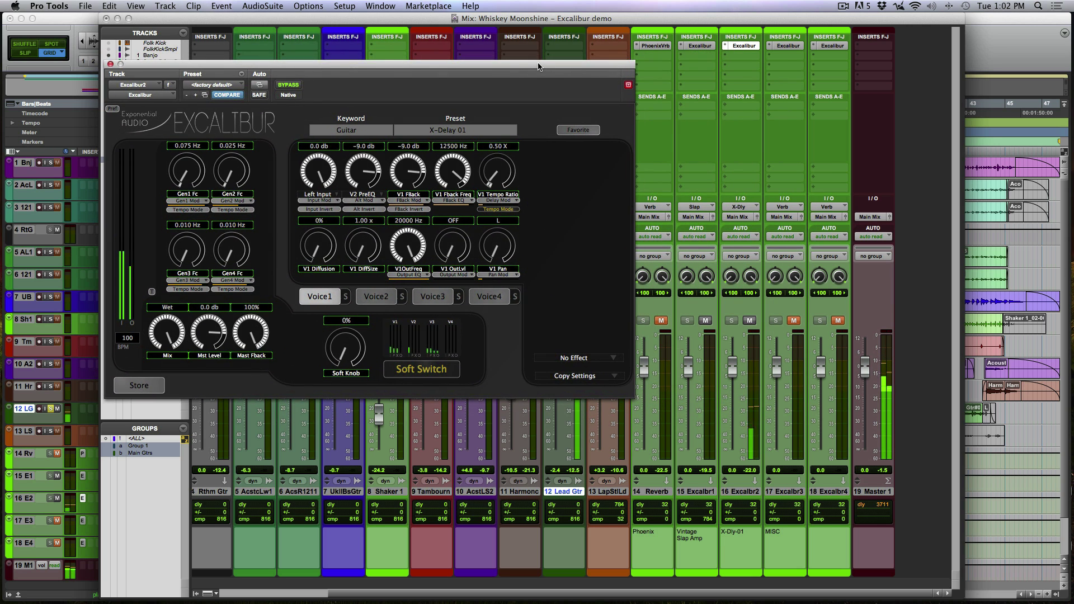
click(661, 321)
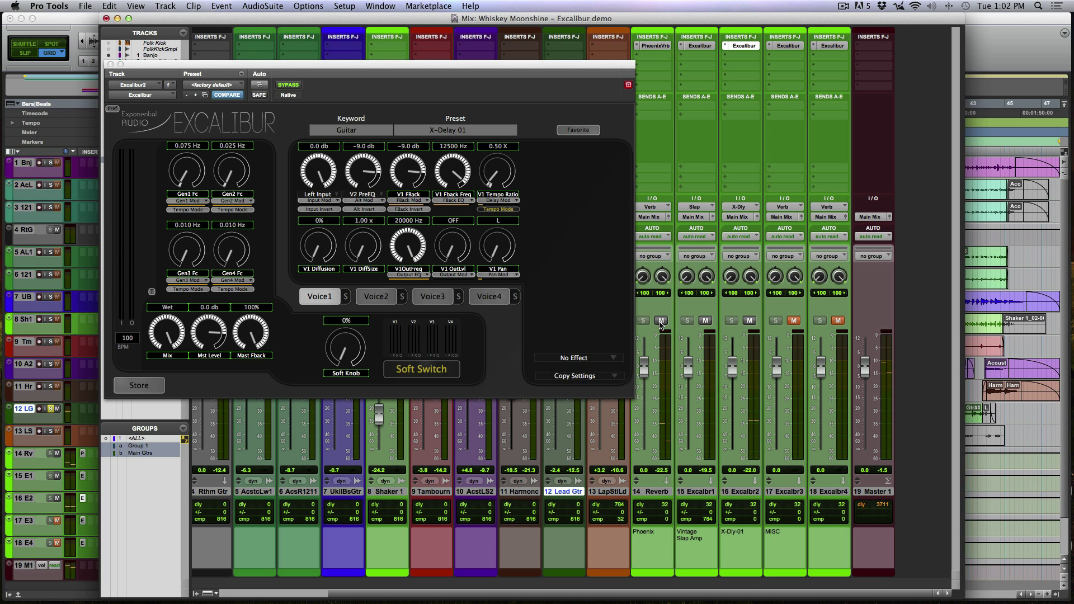
Step: Find track 9 by its number in the Edit window, solo the tambourine, and return to the Mix window
key(super+equal)
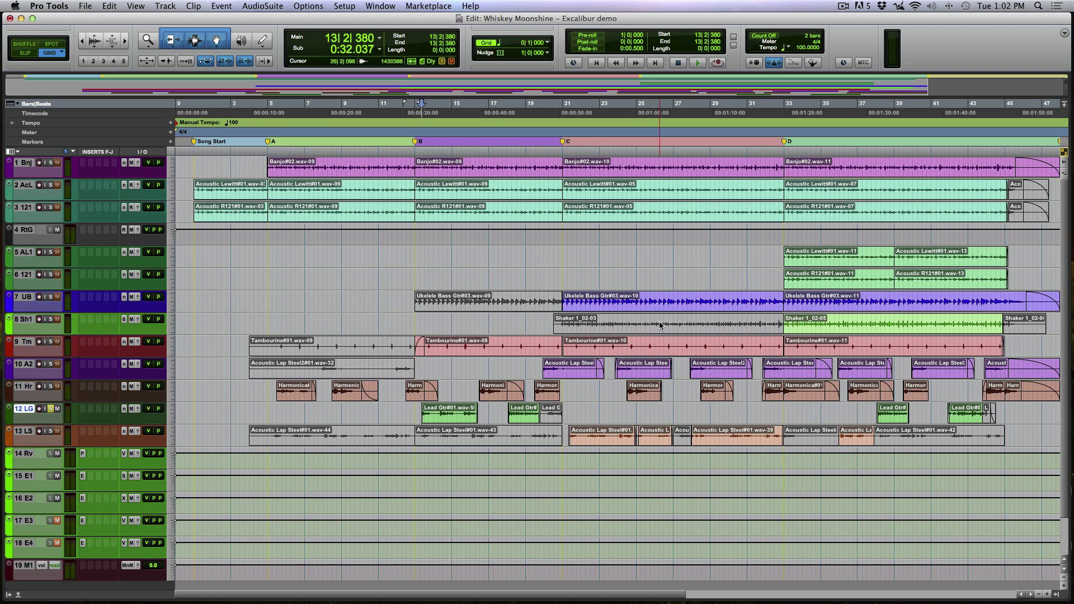
key(alt+super+f)
text(9)
key(Return)
key(shift+s)
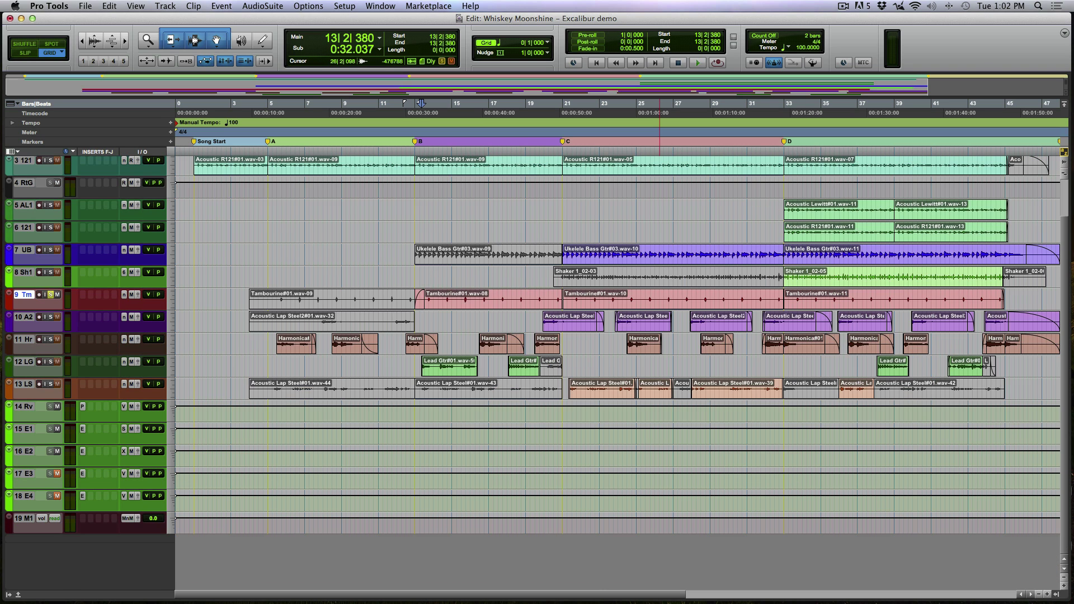
key(super+equal)
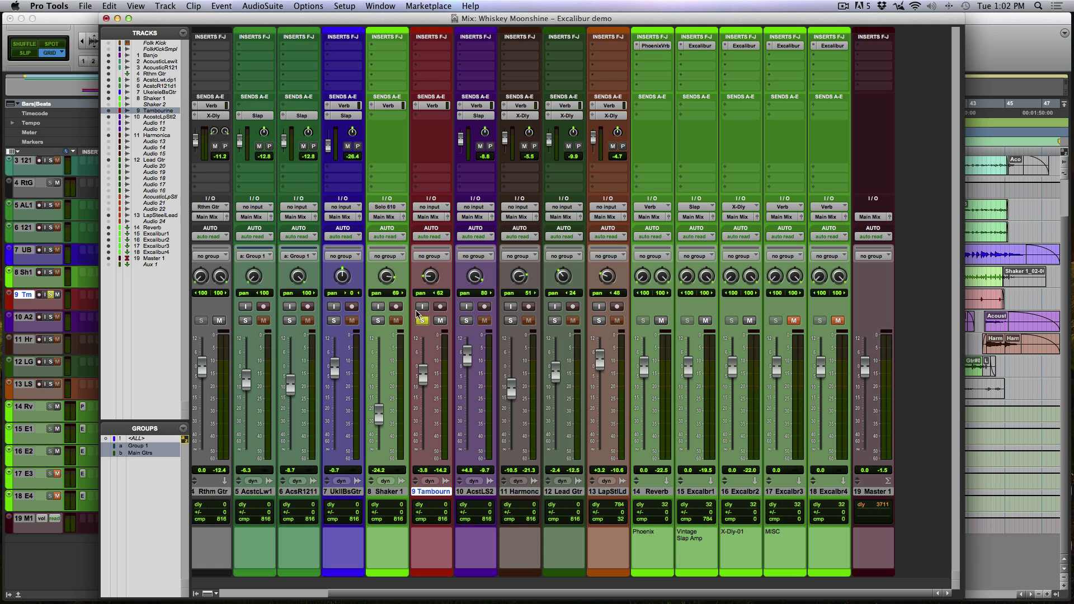
Step: Solo the ukulele bass track and play it, toggling the Reverb aux's mute to compare it with and without reverb
click(334, 321)
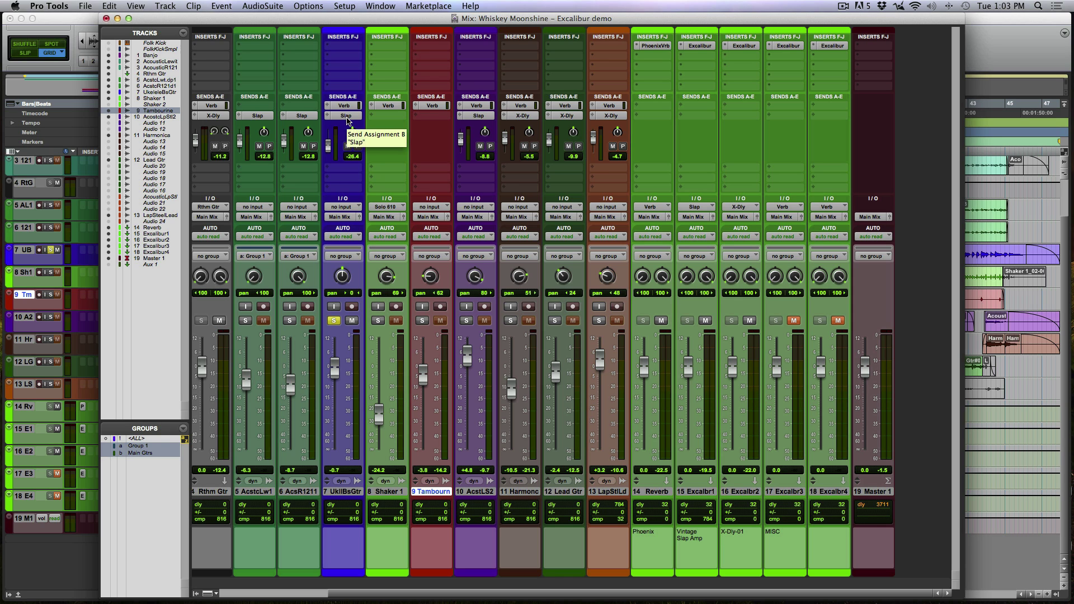
key(space)
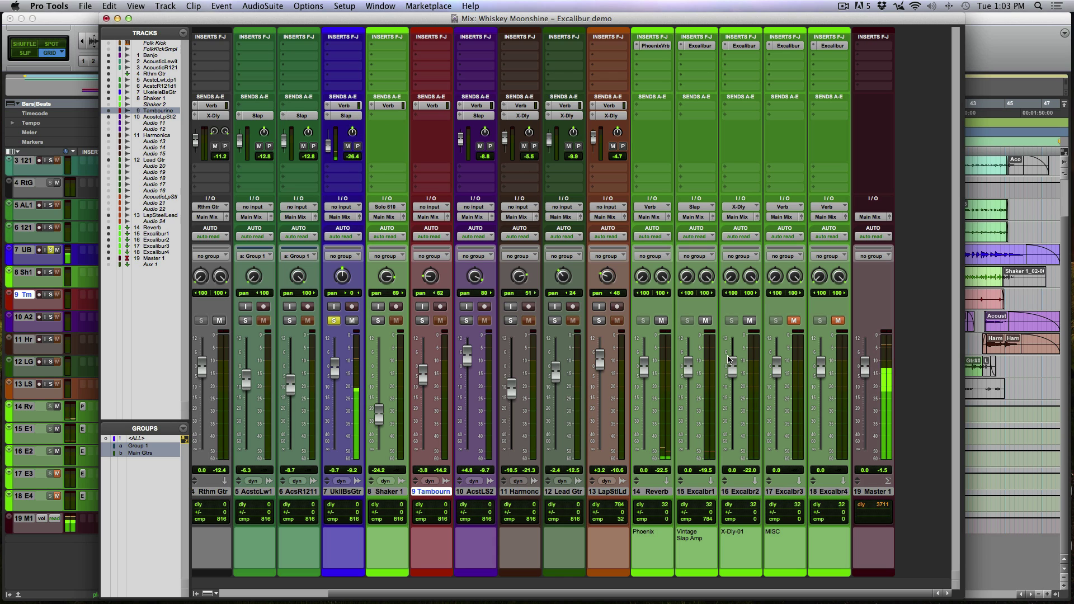
click(660, 320)
click(661, 322)
key(space)
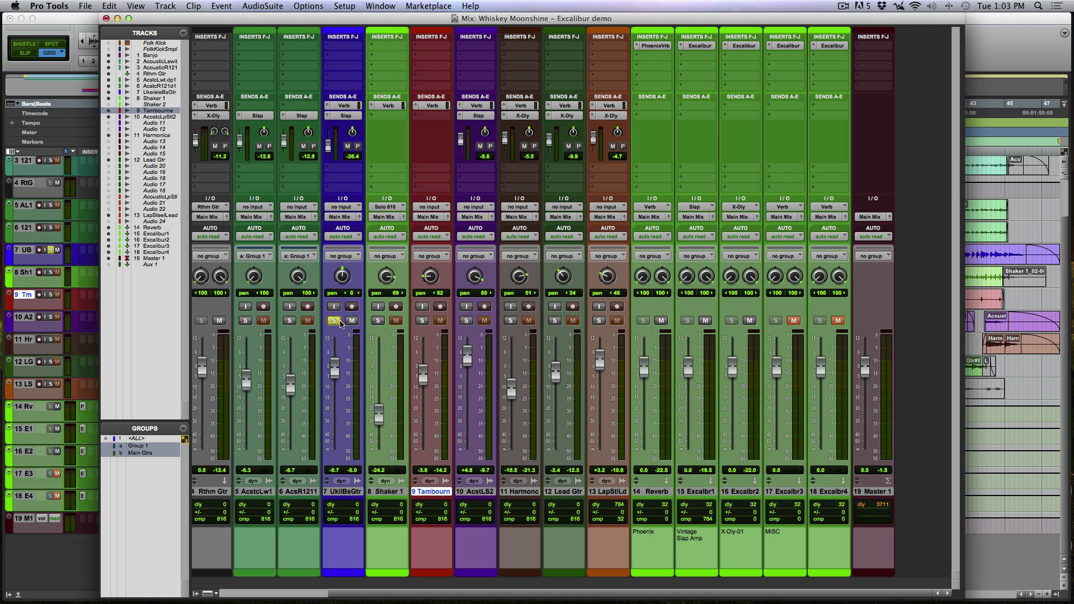
Step: Unsolo the ukulele bass track, set playback to bar 20, and play the full mix with the Mix window showing
click(334, 321)
key(super+equal)
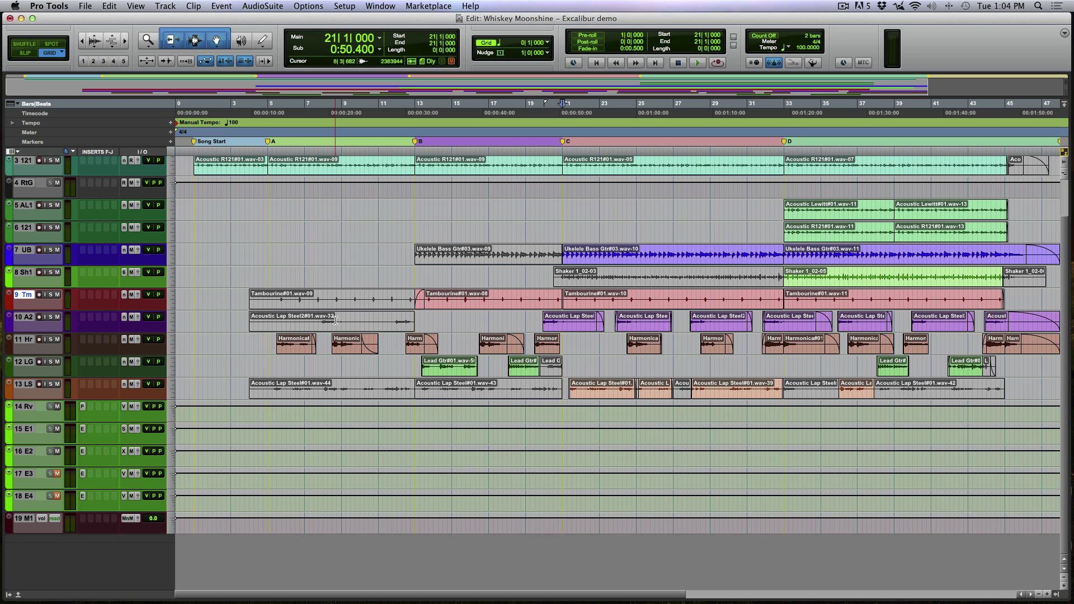
key(alt+super+z)
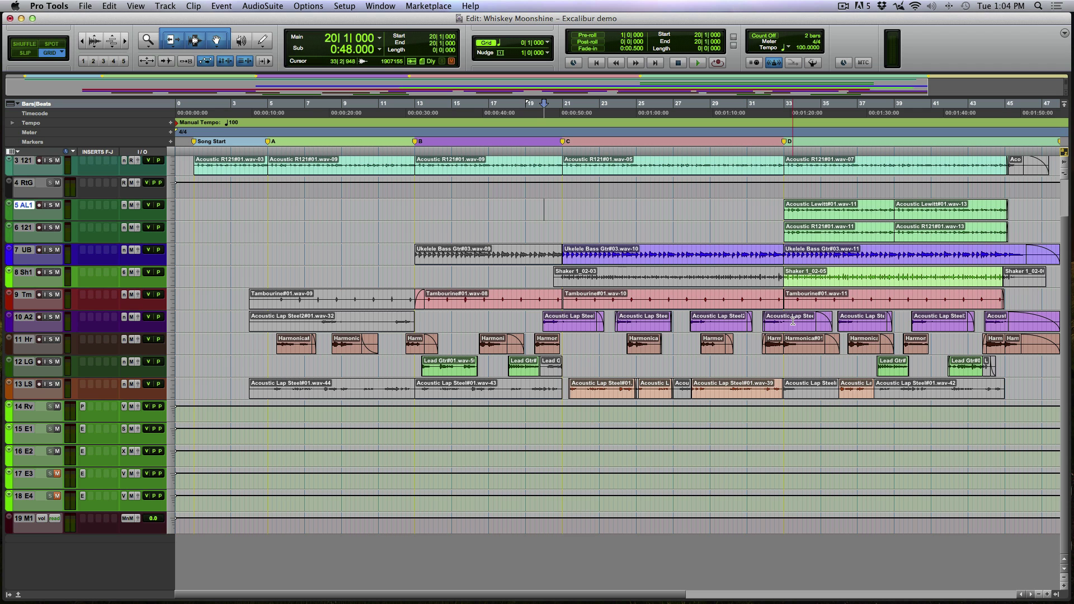
key(super+equal)
key(space)
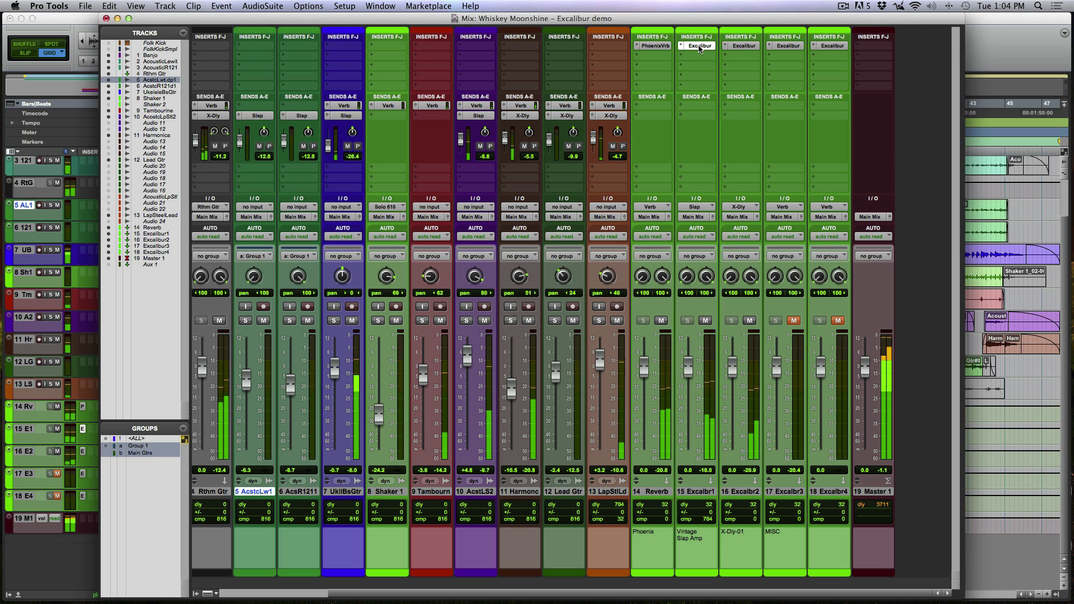
Step: View Excalibur on the Excalibr1 and Excalibr2 auxes during full-mix playback, and return to the Edit window
click(700, 46)
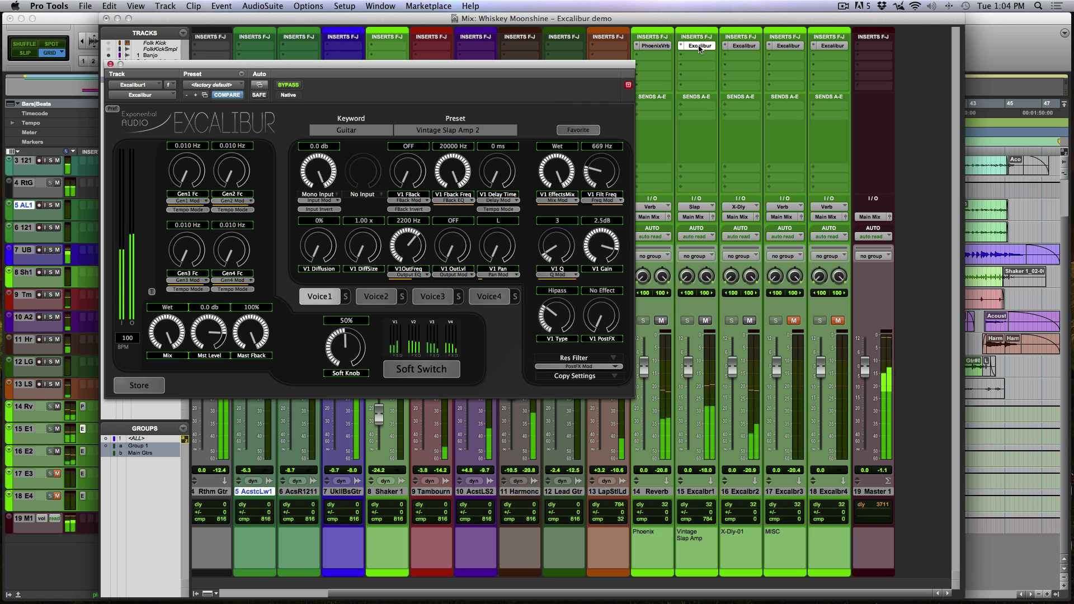
click(744, 46)
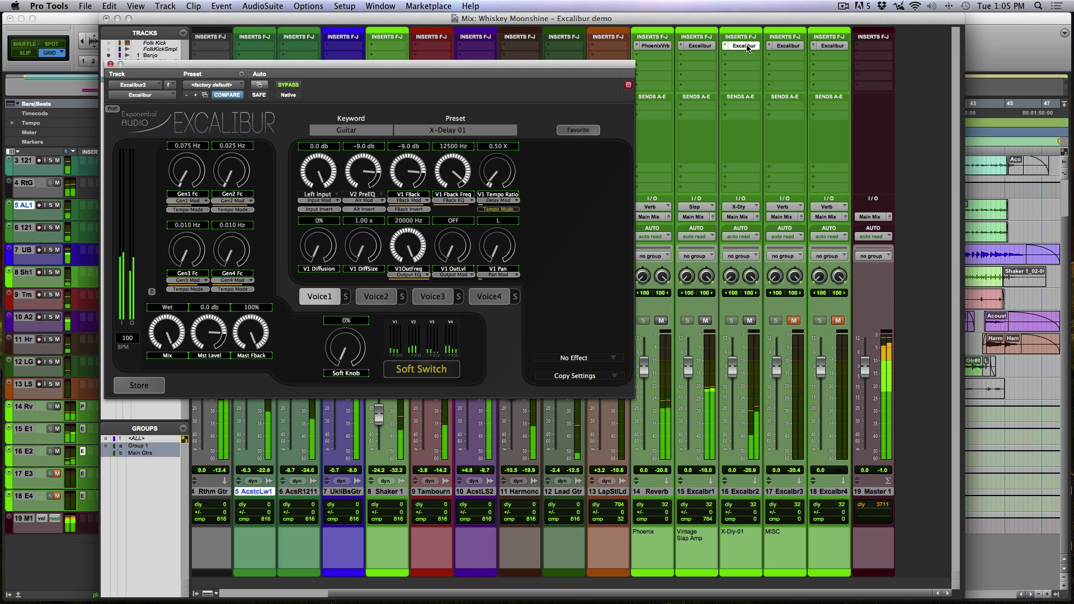
key(super+equal)
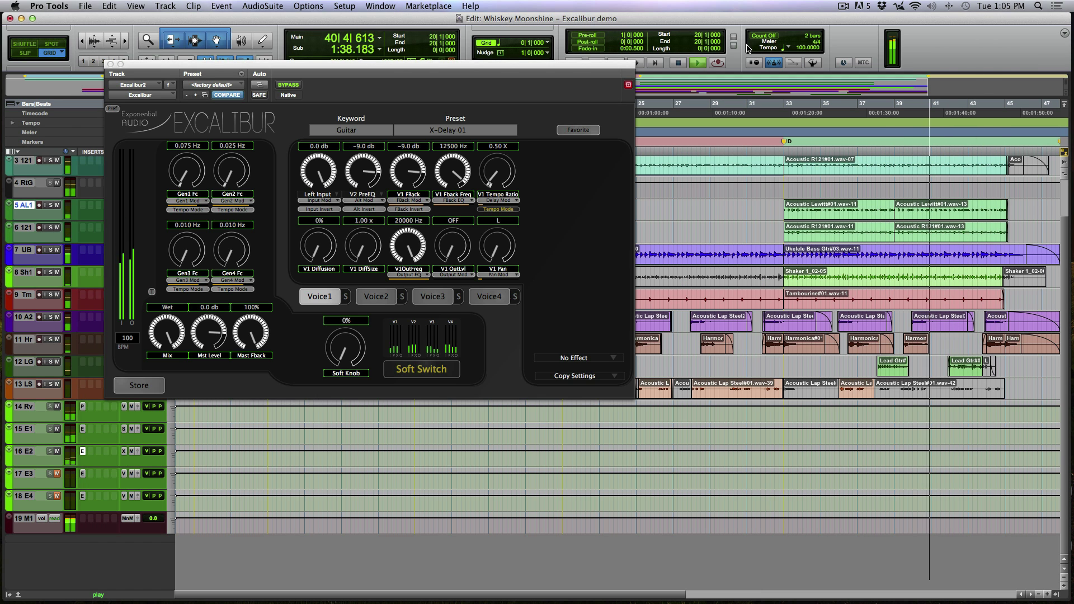